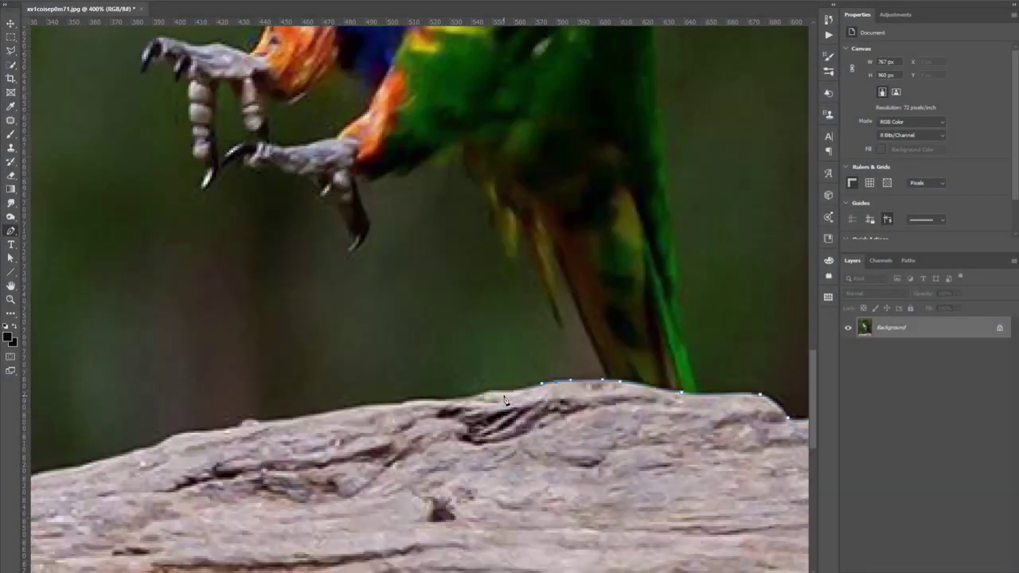
- Scroll across the canvas to view the branch and bird being traced
scroll(504, 399, "left", 5)
scroll(477, 394, "left", 5)
scroll(398, 378, "left", 5)
scroll(313, 360, "left", 5)
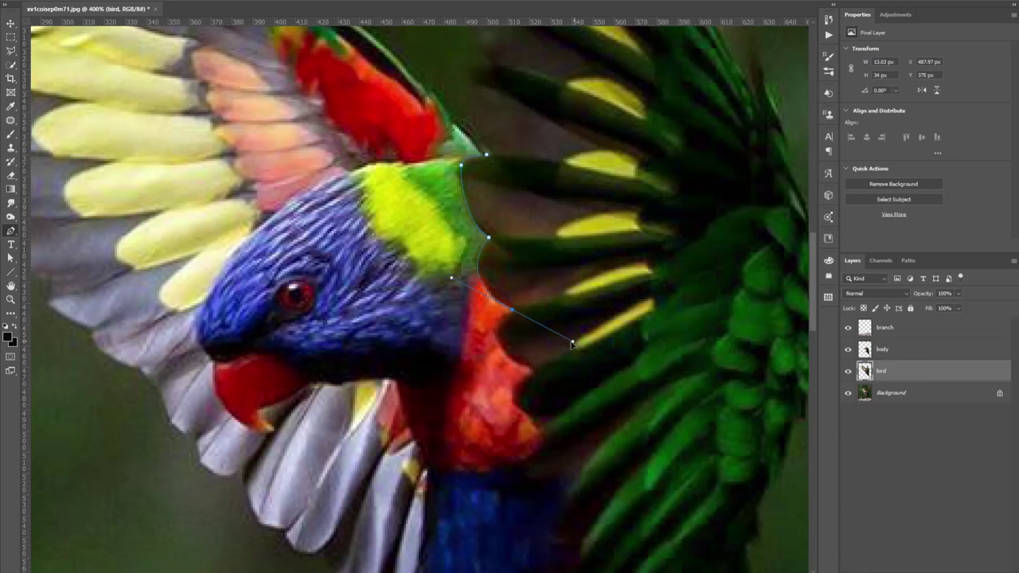
scroll(570, 344, "down", 5)
- Place four pen anchors outlining the bird's chest
left_click(564, 119)
left_click(574, 172)
left_click(608, 225)
left_click(612, 288)
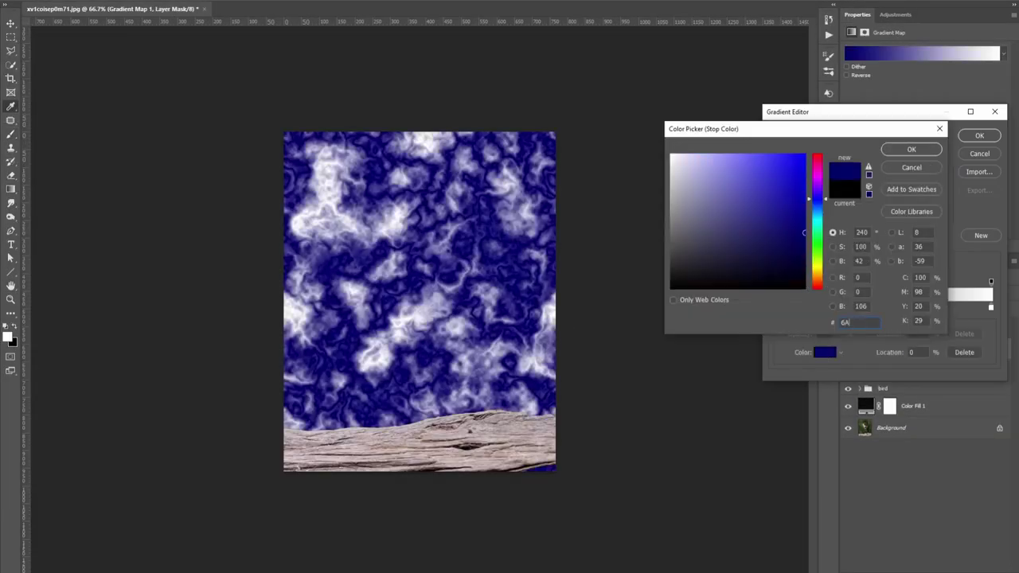
- Accept the red-to-white flame gradient and apply a Displace distortion to the flames
left_click(981, 136)
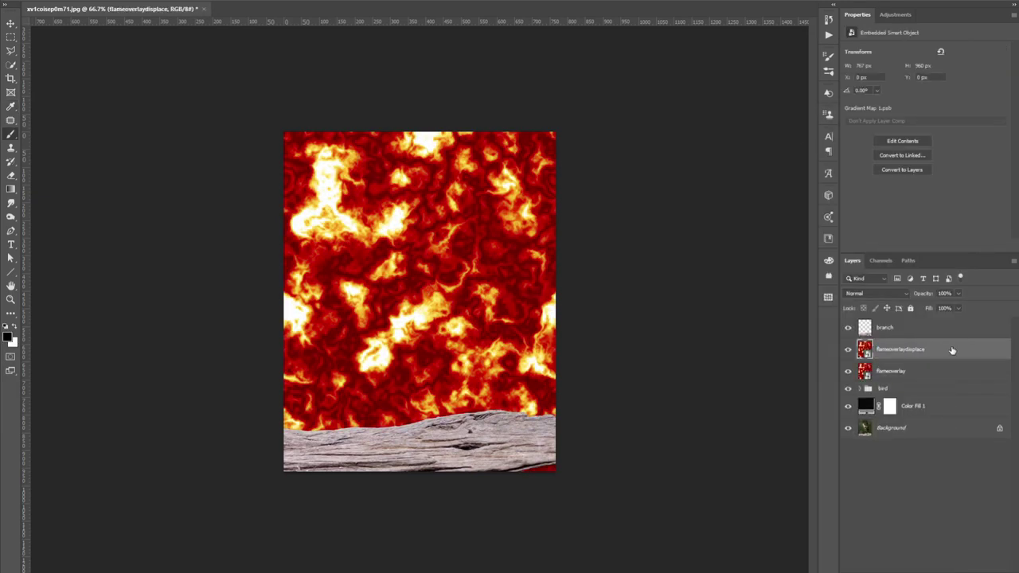
left_click(297, 203)
left_click(559, 164)
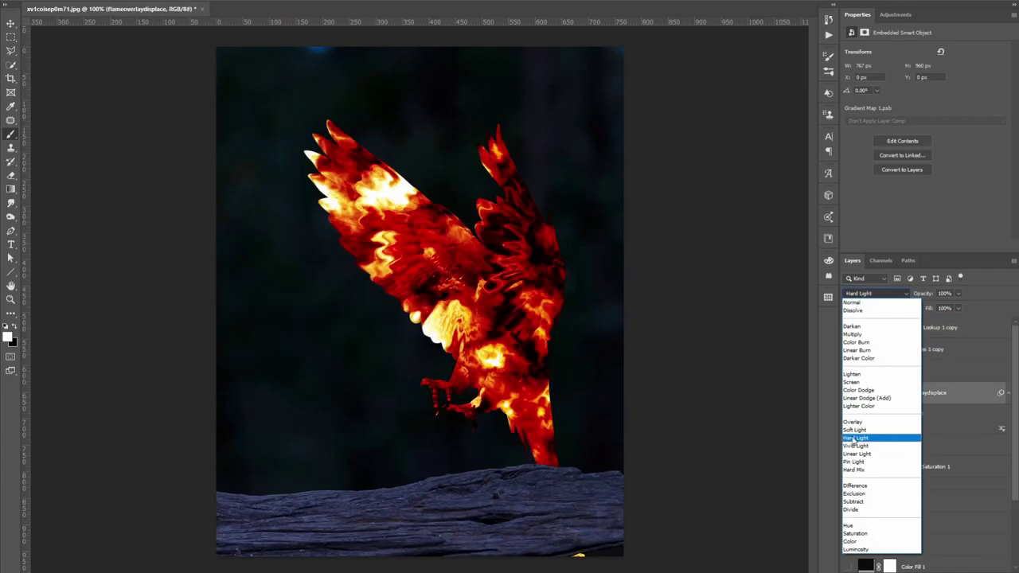
- Blend the displaced flames in Hard Light and add a Color Dodge copy for the right wing
left_click(855, 438)
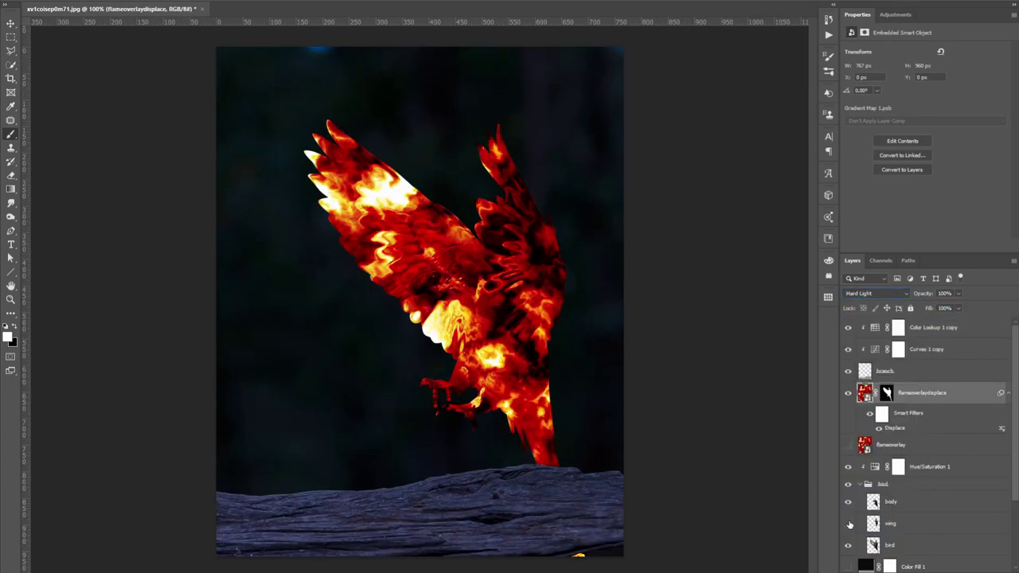
left_click(848, 524)
left_click(876, 293)
left_click(859, 420)
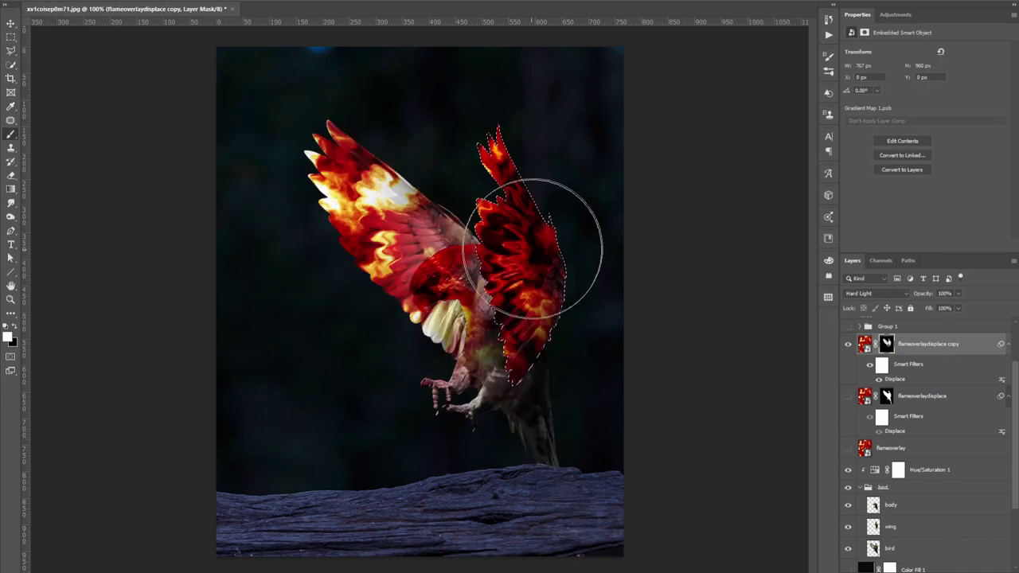
left_click(875, 292)
left_click(853, 421)
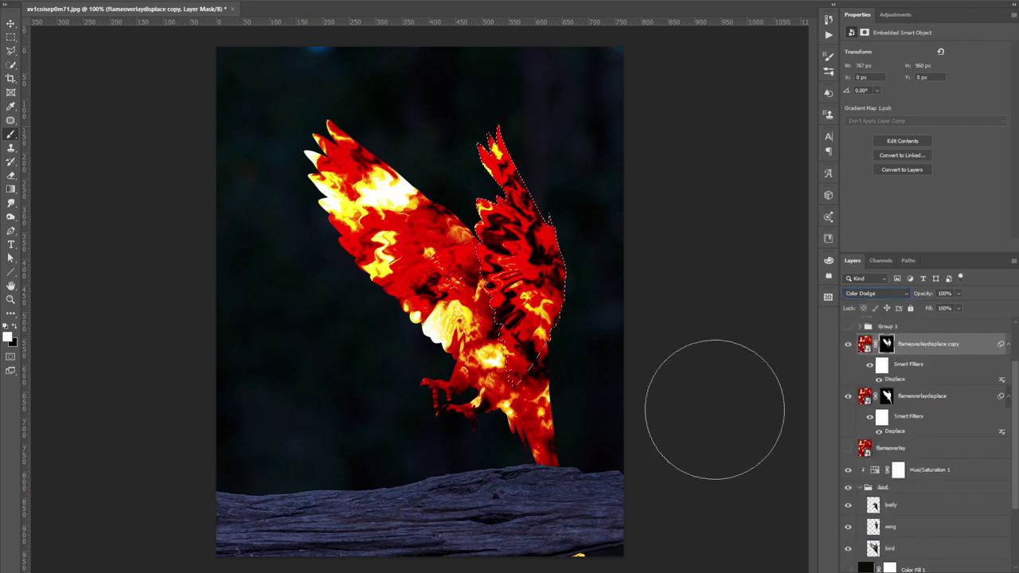
left_click(876, 293)
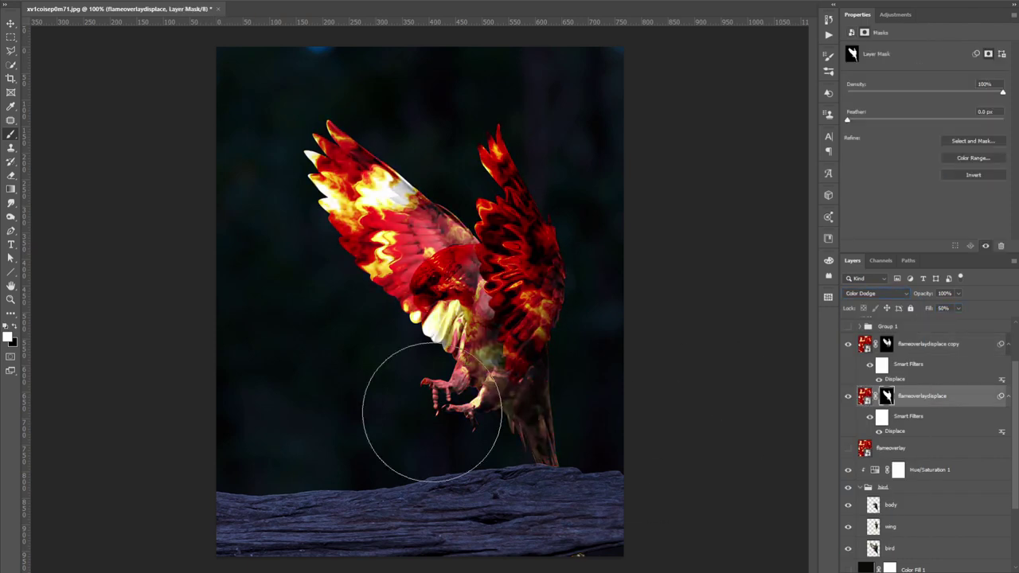
- Group the layers into Group 2 and paint out a spot on its mask
left_click(898, 470)
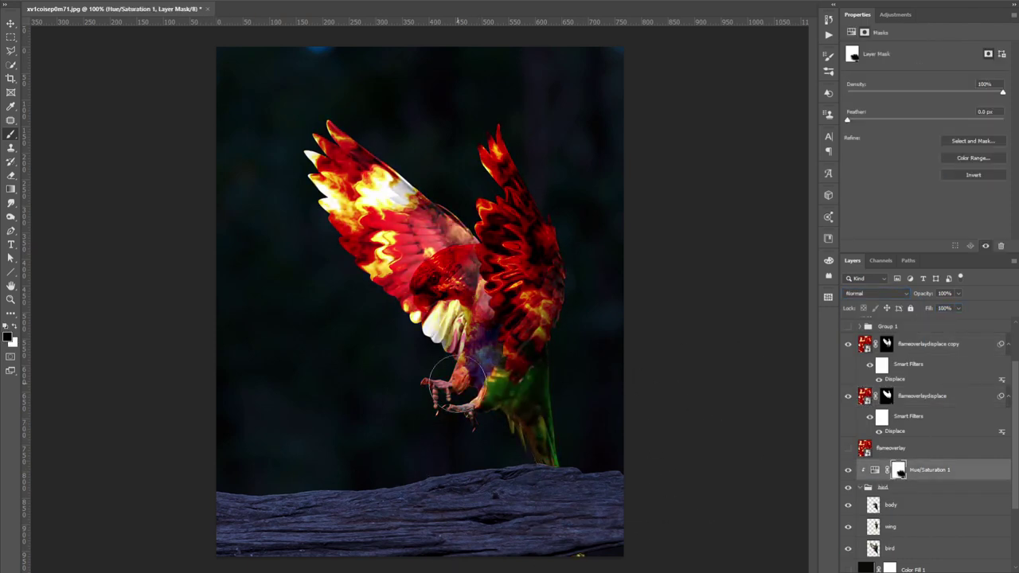
key("ctrl+g")
left_click(882, 456, "ctrl")
scroll(498, 382, "up", 2)
left_click_drag(518, 354, 538, 338)
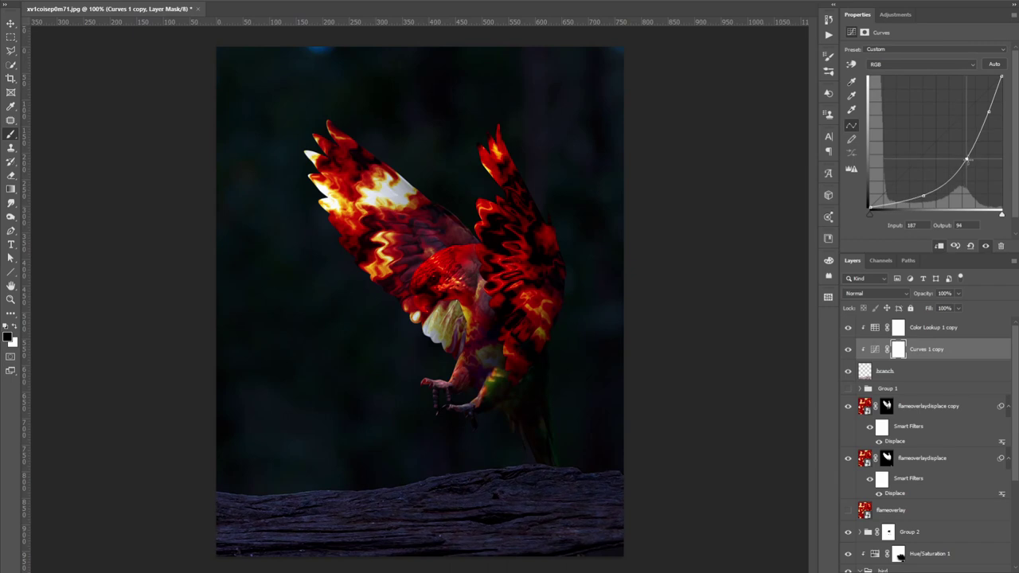
- Fill the yellow layer's mask black, then paint glow along the head and right wing edges
left_click(875, 292)
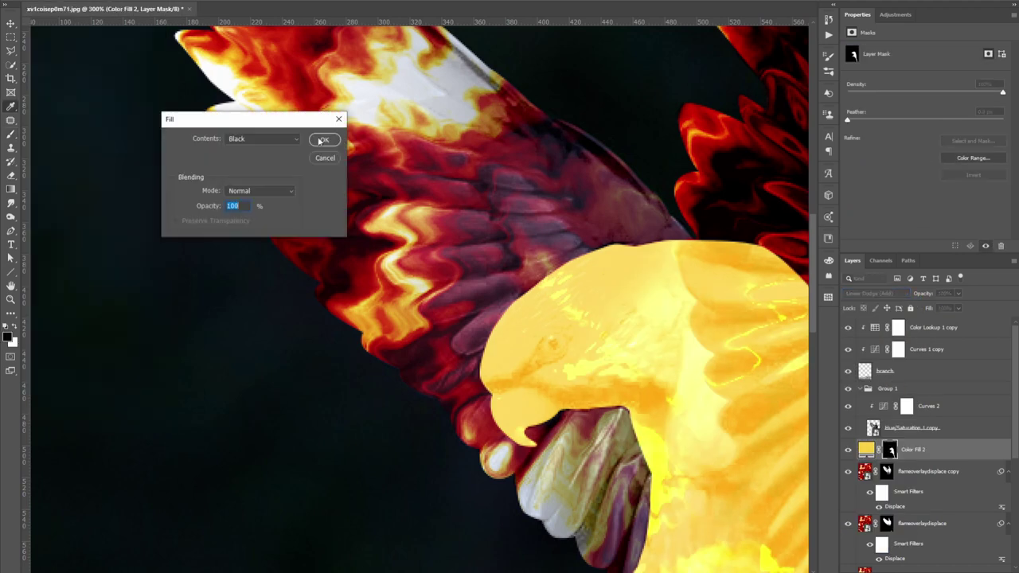
left_click(322, 140)
left_click_drag(486, 404, 484, 340)
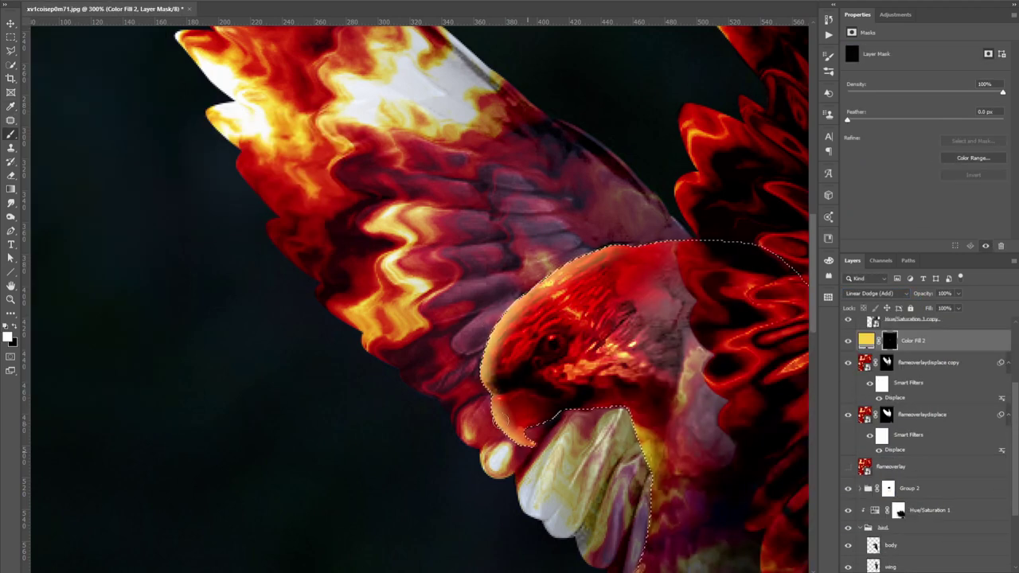
scroll(547, 228, "down", 3)
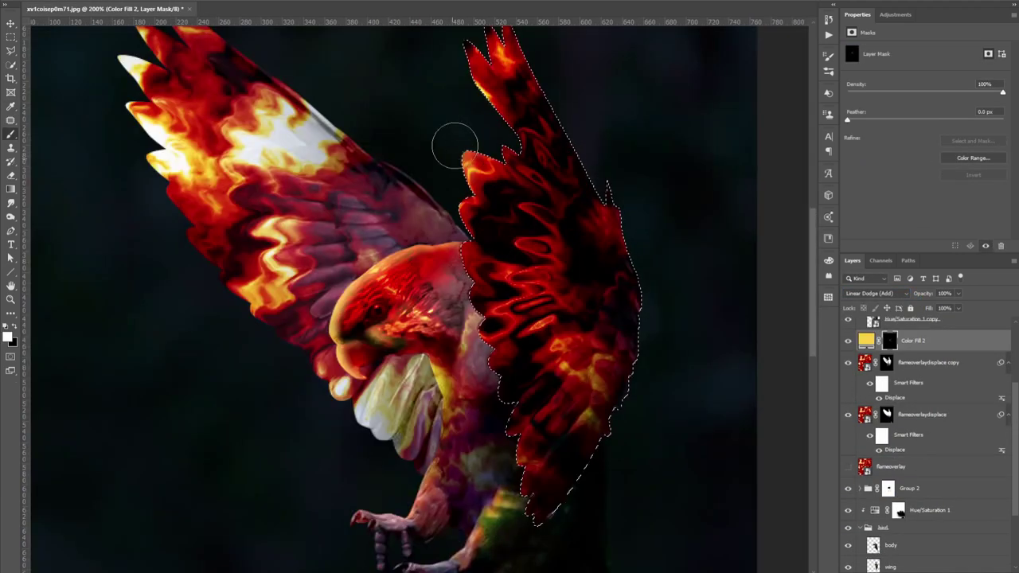
left_click_drag(483, 304, 500, 387)
key("ctrl+d")
scroll(523, 257, "down", 3)
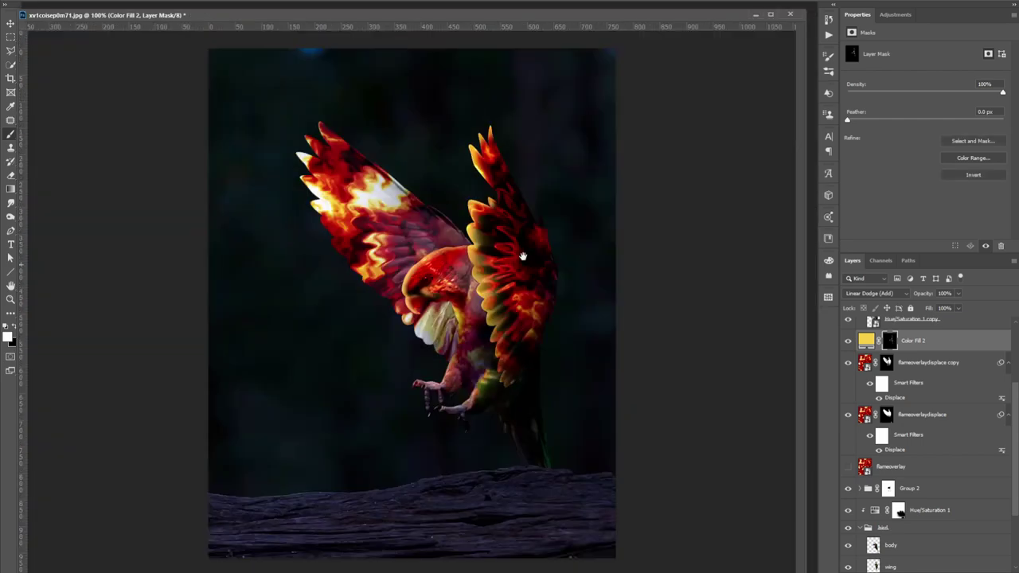
scroll(403, 269, "up", 3)
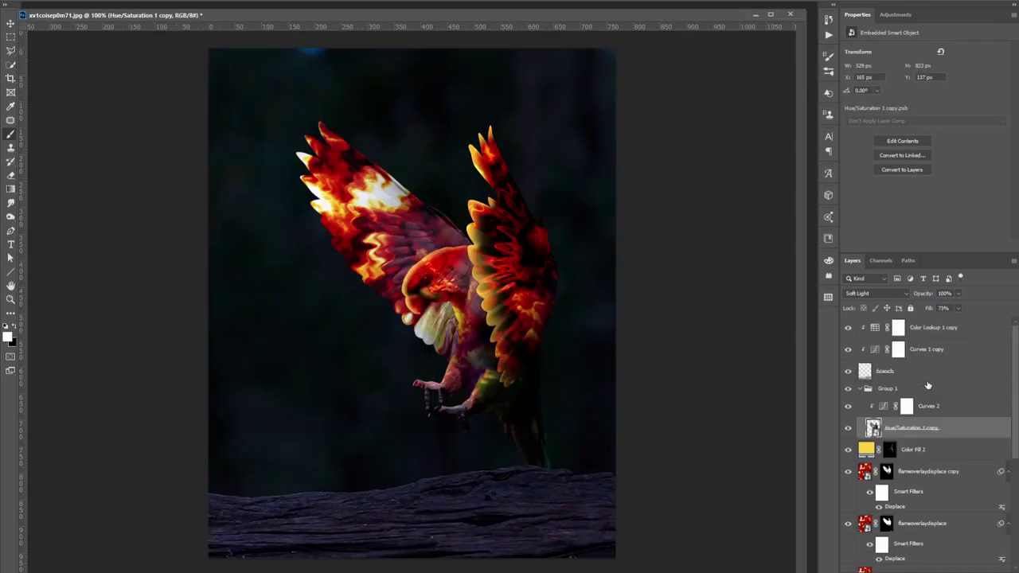
- Create and name a new flame layer, widening the rendered flame from 11 to 17
key("ctrl+shift+alt+n")
double_click(884, 393)
type("Fi")
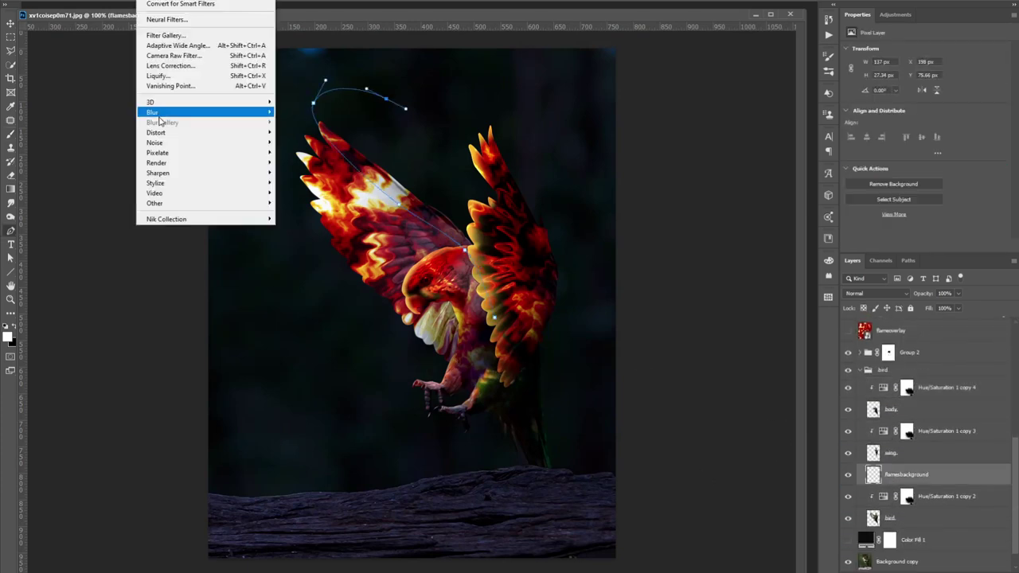
left_click_drag(771, 189, 772, 191)
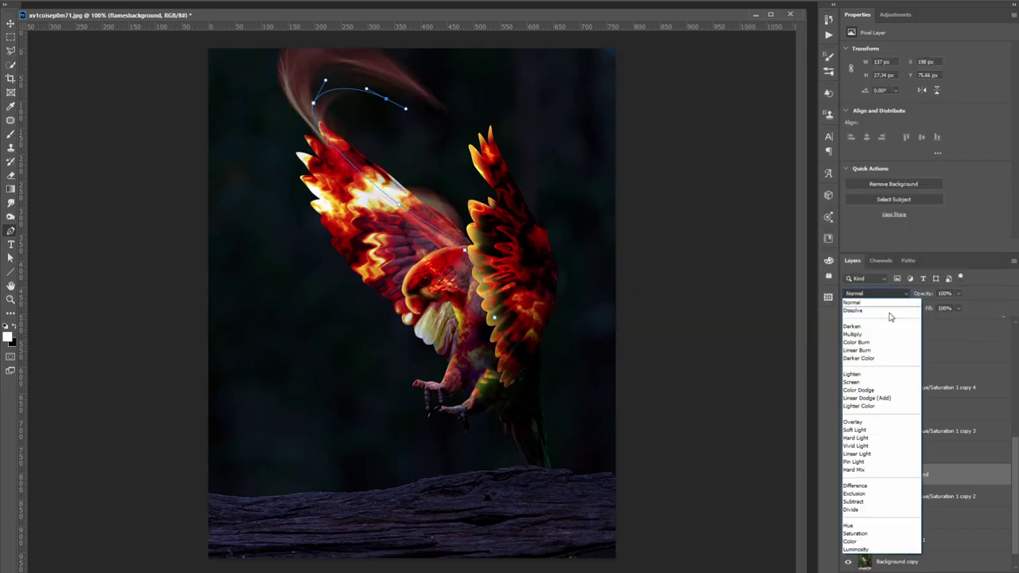
left_click(856, 439)
- On a new full-canvas layer, render the Flame filter with turbulence 36
key("ctrl+shift+alt+n")
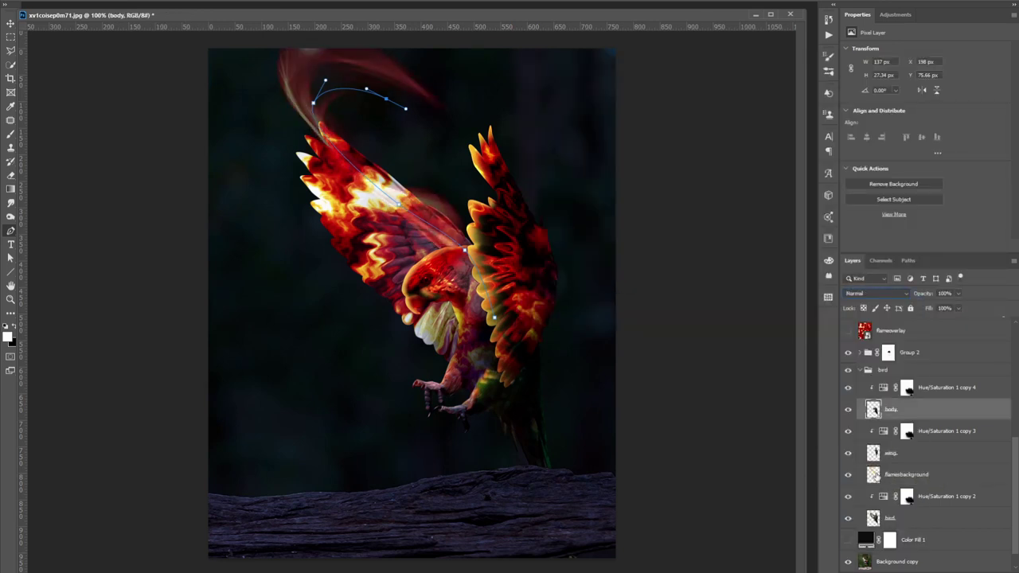
key("ctrl+a")
left_click(310, 167)
left_click_drag(518, 221, 579, 199)
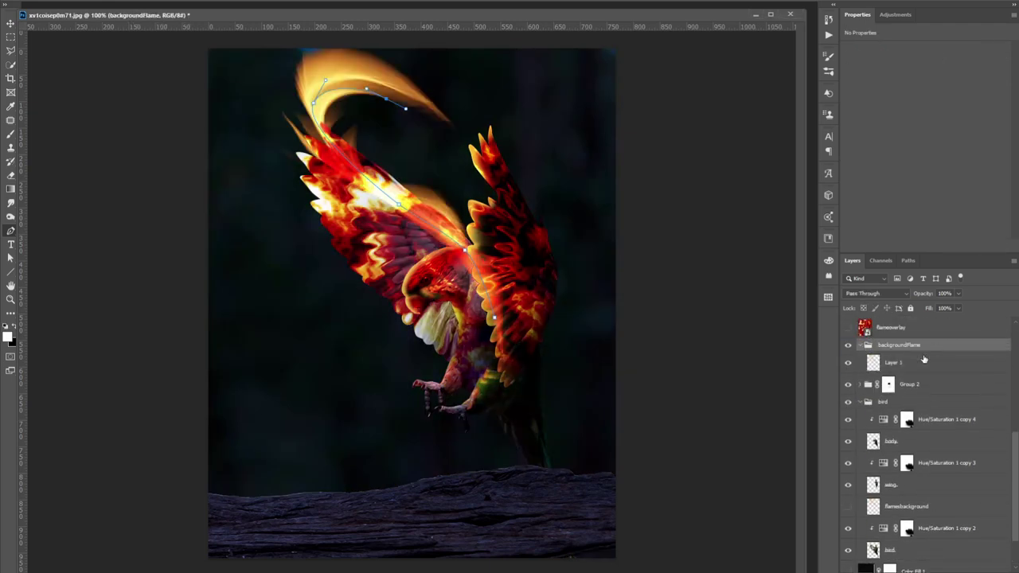
- Set the flame strands to Hard Light and mask out flames over the left wing
left_click(879, 371)
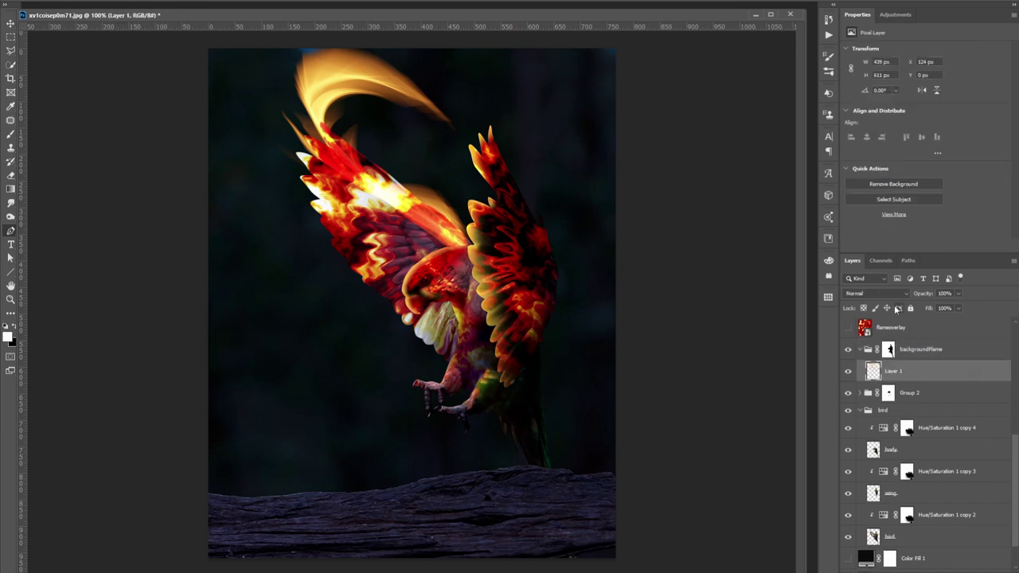
left_click(875, 292)
left_click(856, 440)
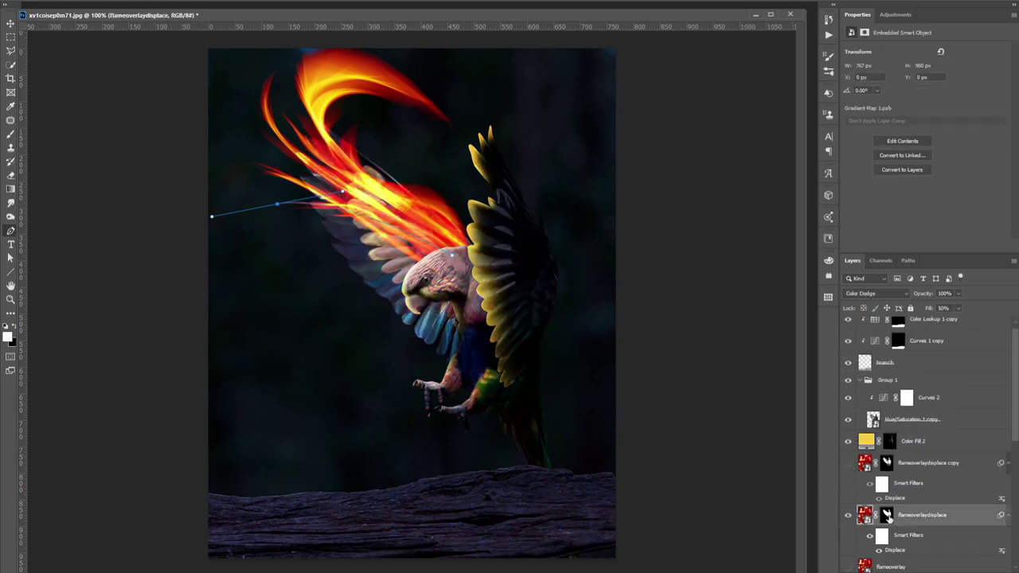
left_click(886, 515)
key("b")
left_click_drag(287, 135, 375, 263)
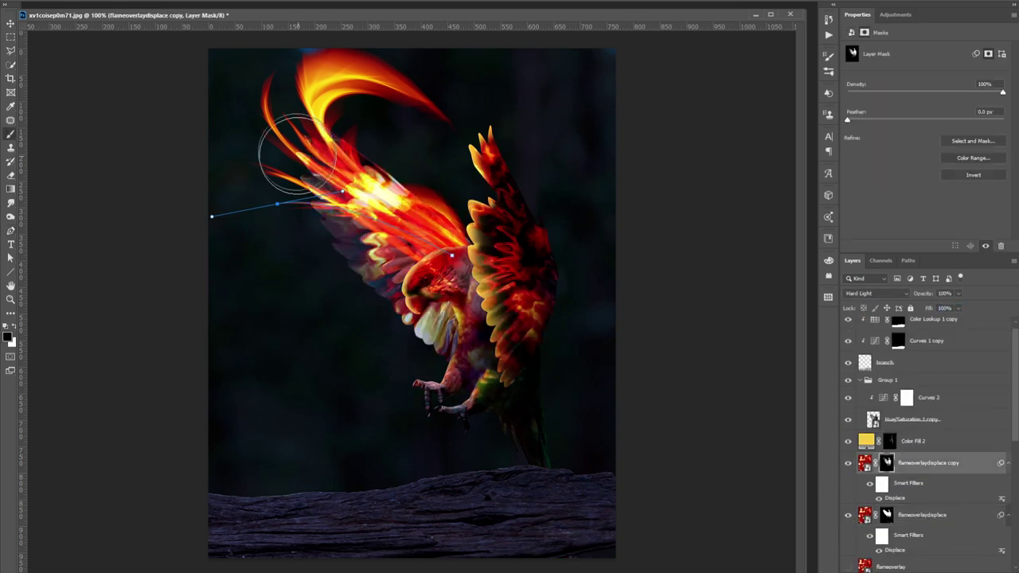
left_click_drag(310, 171, 382, 239)
- Paint the bird layer's mask with a large soft brush, then deselect
scroll(916, 438, "down", 5)
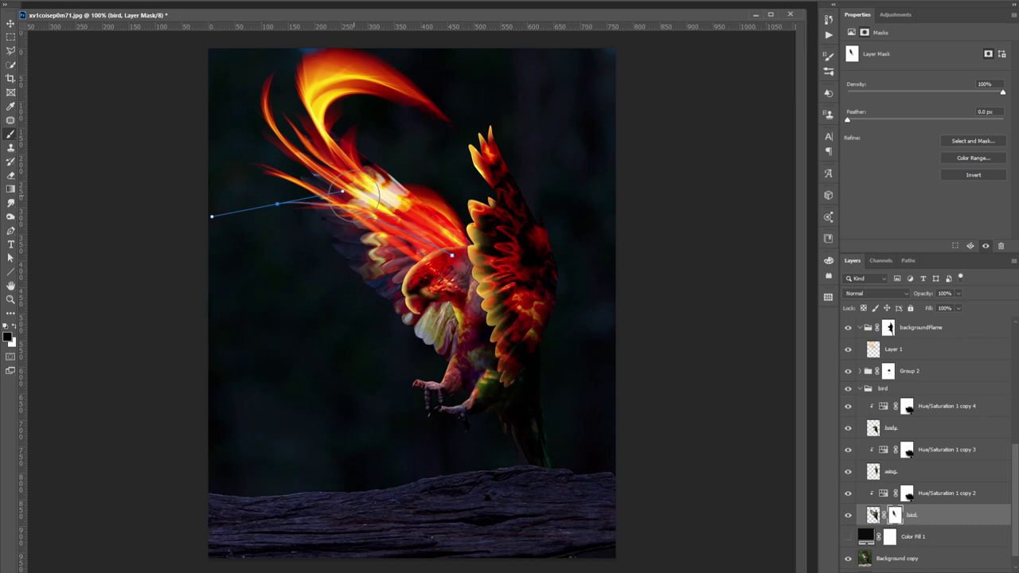
left_click(874, 395)
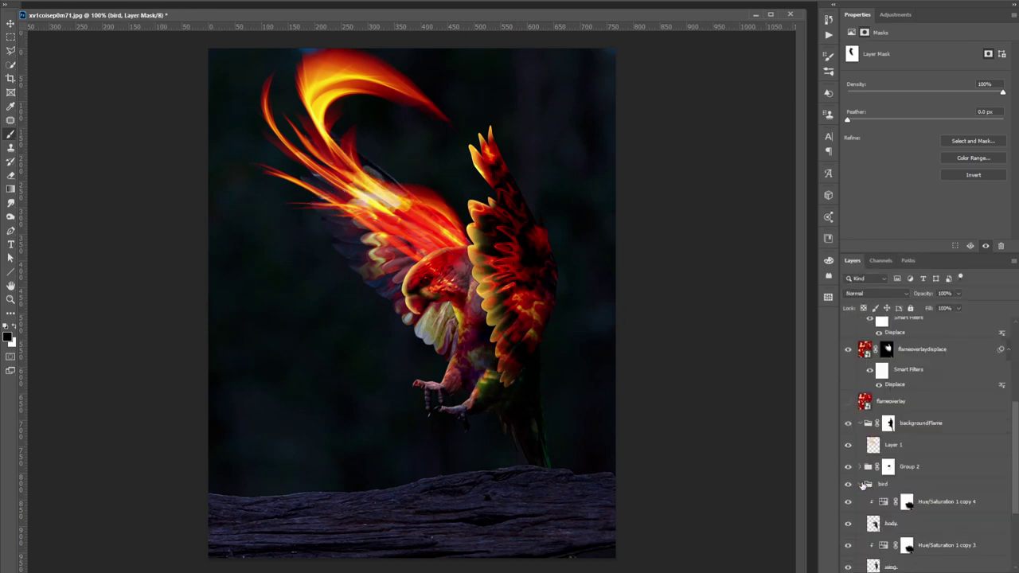
right_click(309, 182, "alt")
key("ctrl+d")
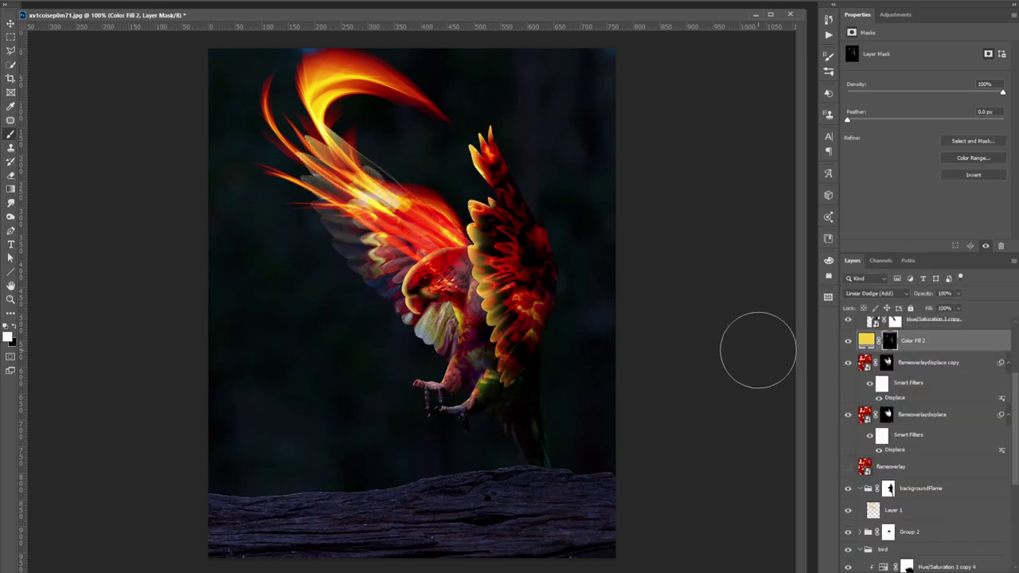
scroll(847, 481, "down", 3)
- Copy the refined bird selection from Background copy to a new layer and sketch a head path
left_click(900, 561)
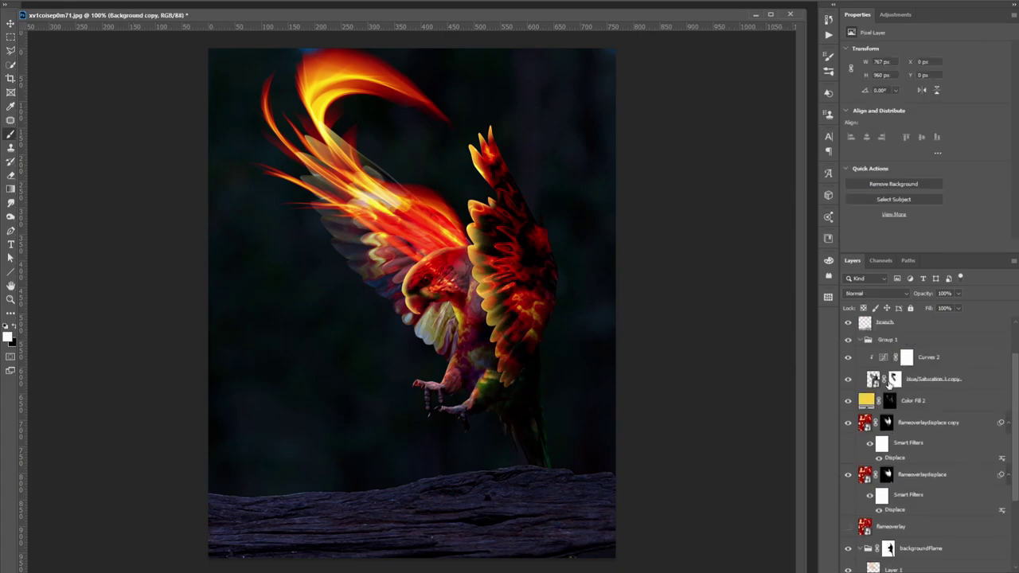
key("ctrl+shift+d")
key("ctrl+alt+r")
key("Return")
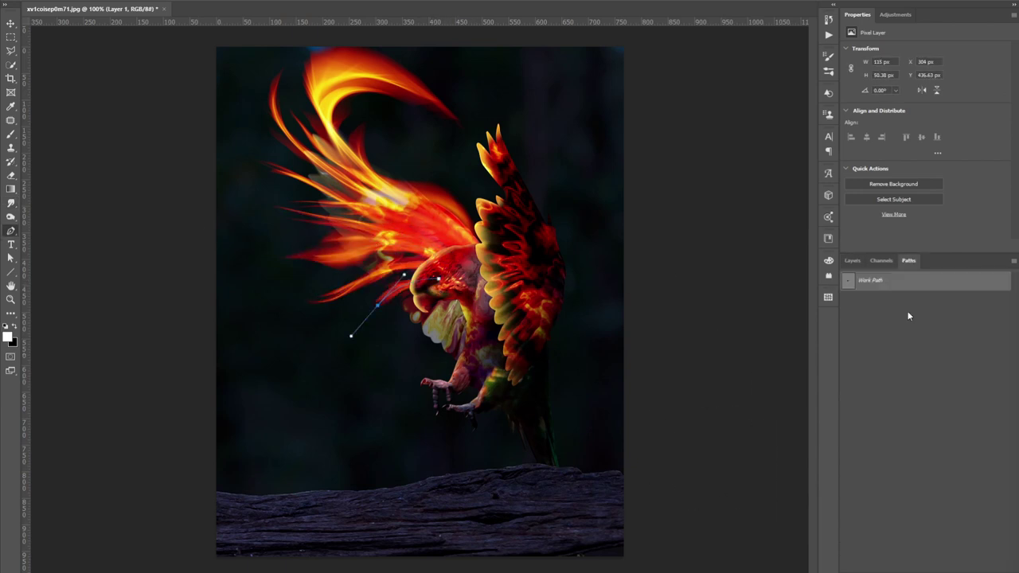
left_click_drag(402, 312, 383, 345)
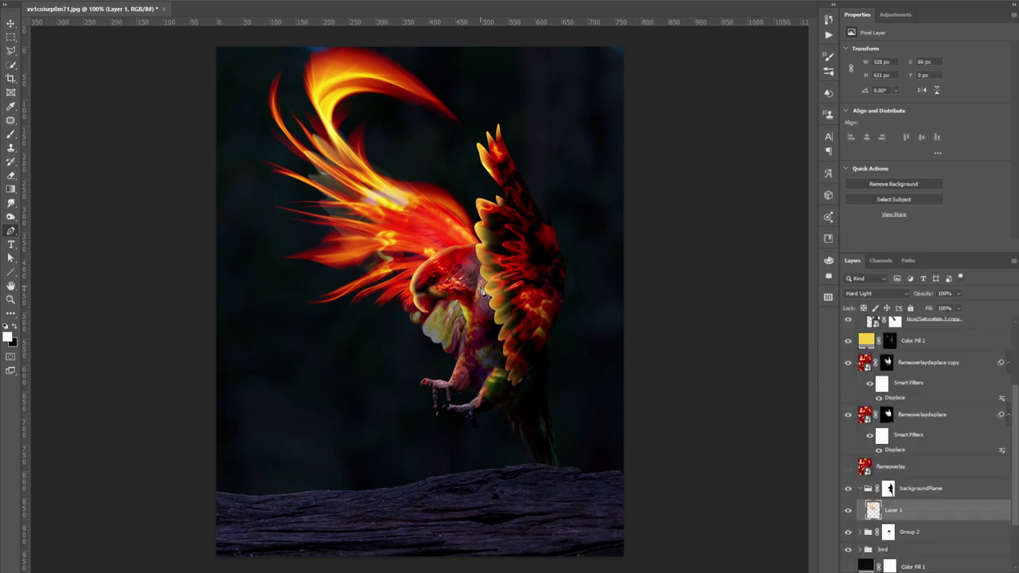
- Undo the path's last segment, hide the yellow Color Fill 2 tint, and select the flames layer
key("ctrl+z")
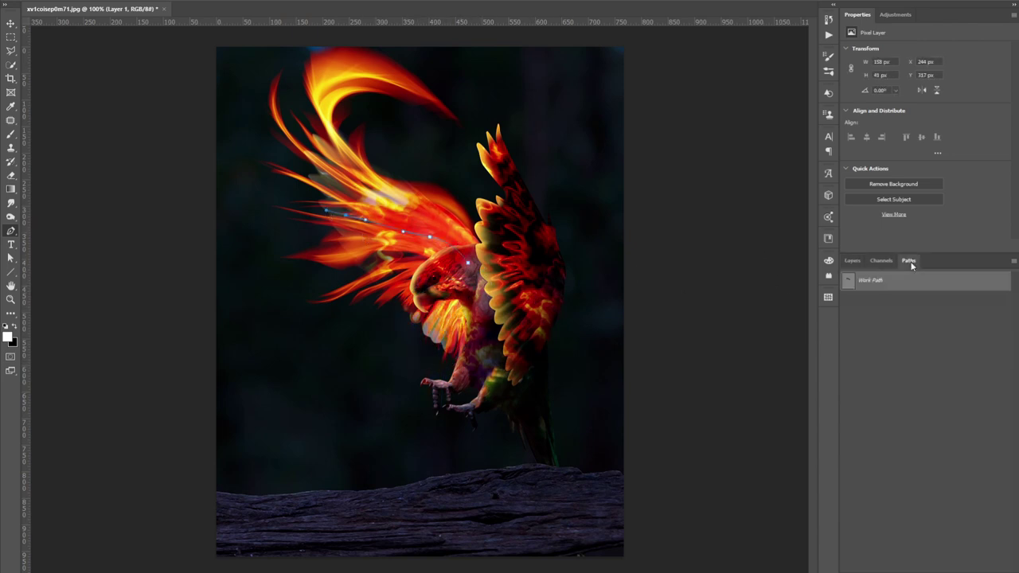
scroll(916, 430, "up", 3)
left_click(848, 429)
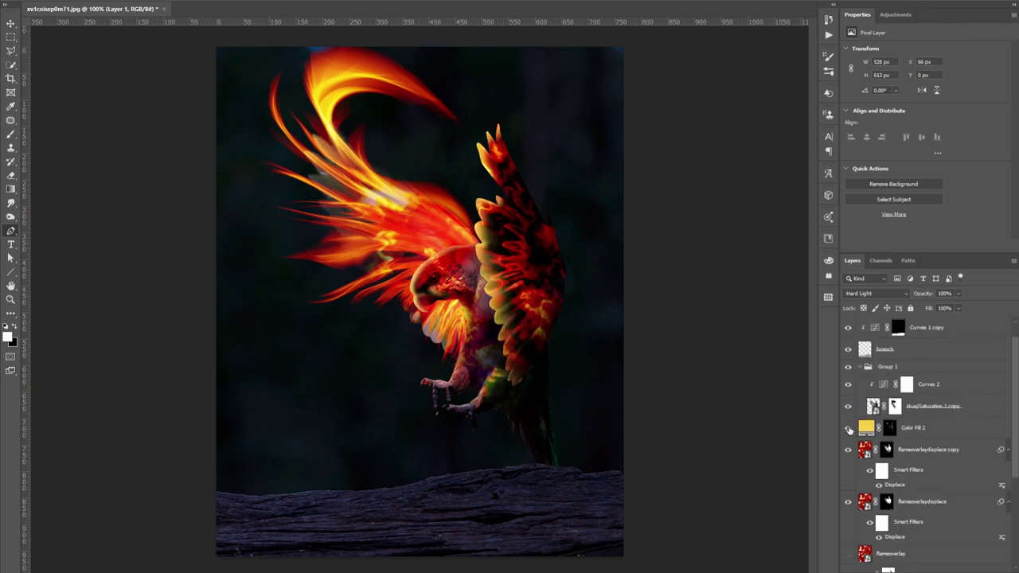
scroll(915, 446, "down", 3)
left_click(919, 418)
left_click(873, 438)
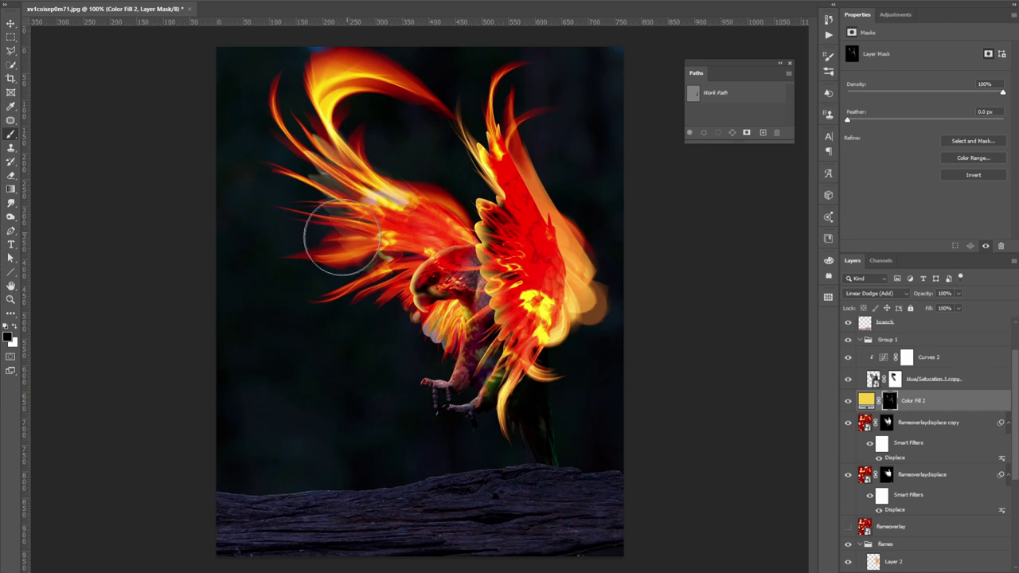
- Paint the mask so the right wing glows orange-yellow, then zoom in
left_click_drag(490, 199, 476, 192)
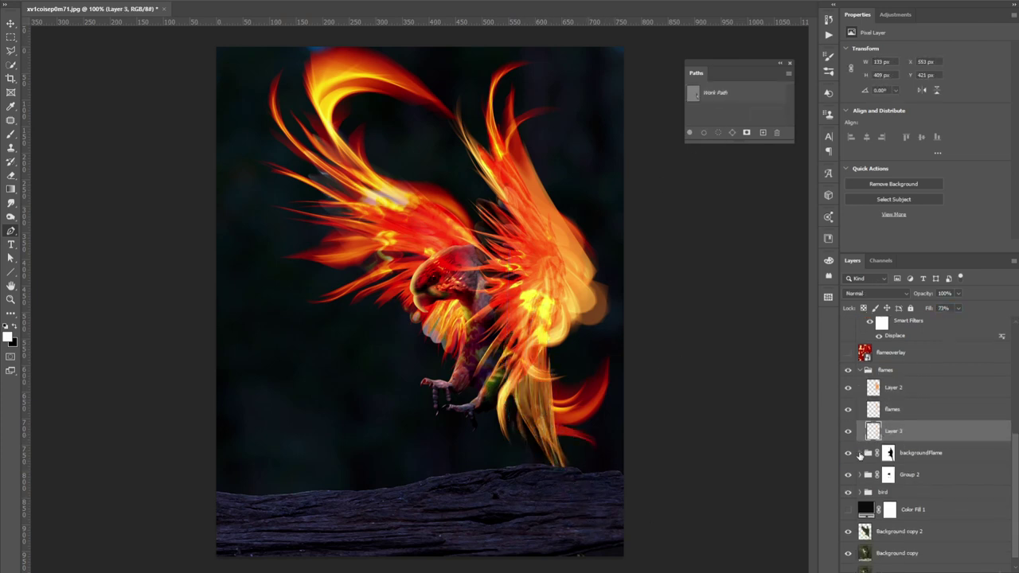
scroll(875, 445, "down", 3)
key("ctrl+plus")
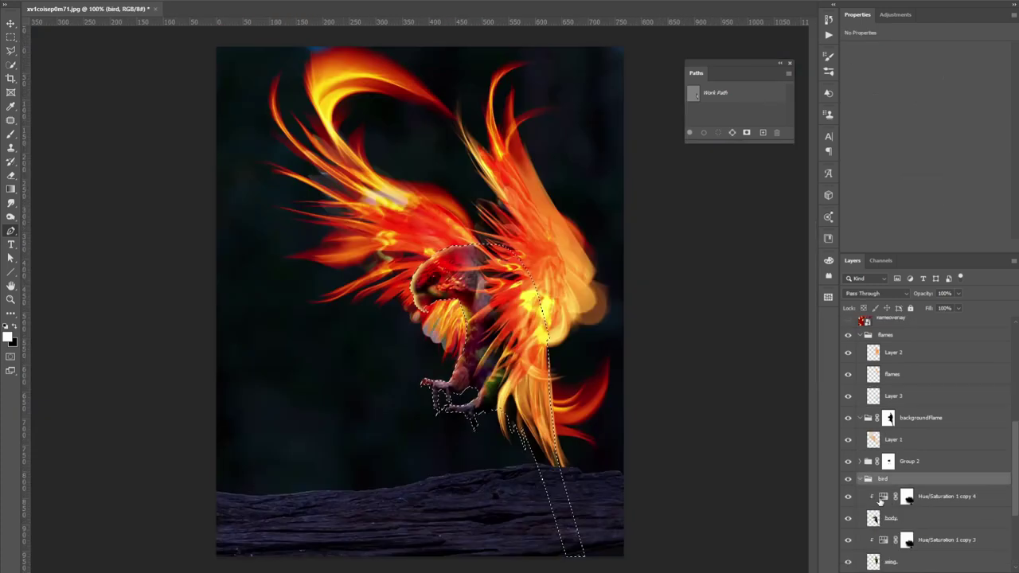
- Adjust Layer 4's blend mode and ready the brush on the flameoverlaydisplace copy mask
left_click(874, 292)
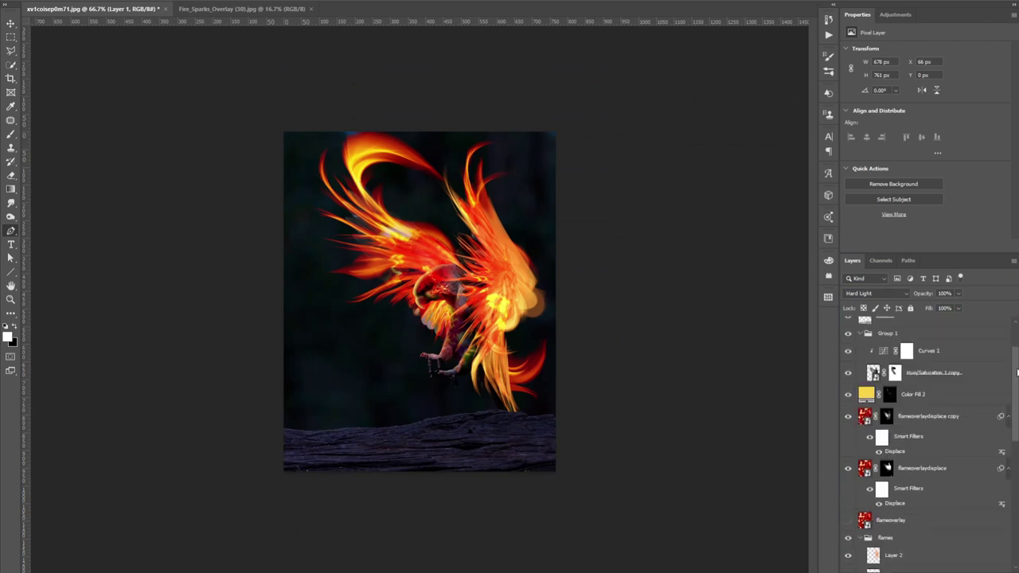
scroll(923, 414, "down", 2)
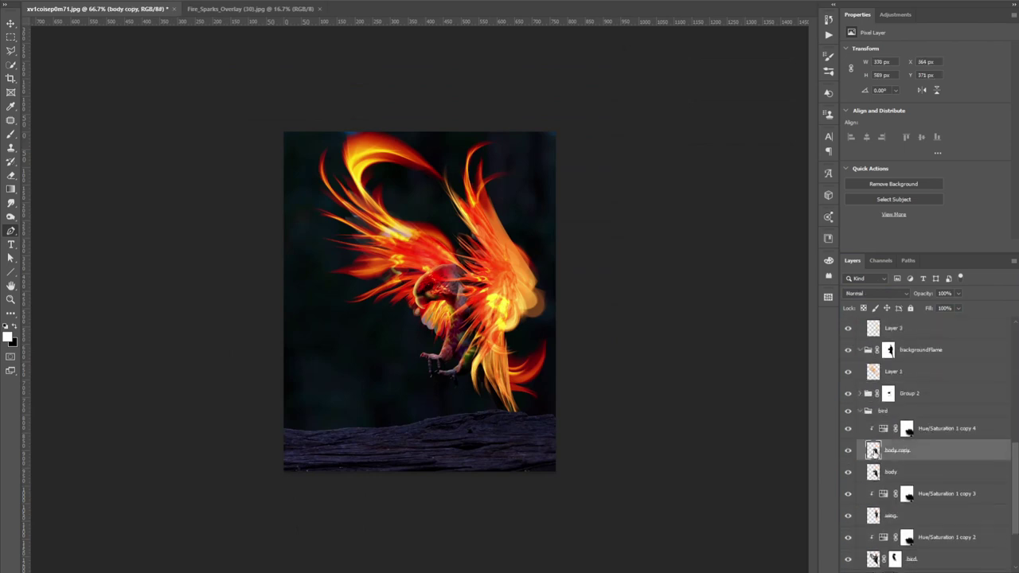
left_click(886, 353)
key("b")
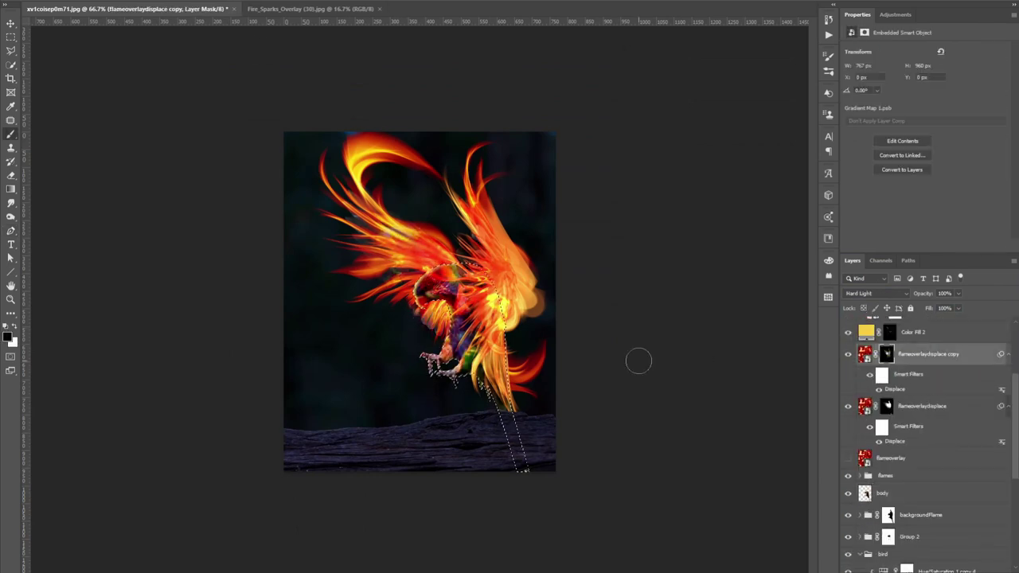
key("ctrl+d")
left_click(881, 492)
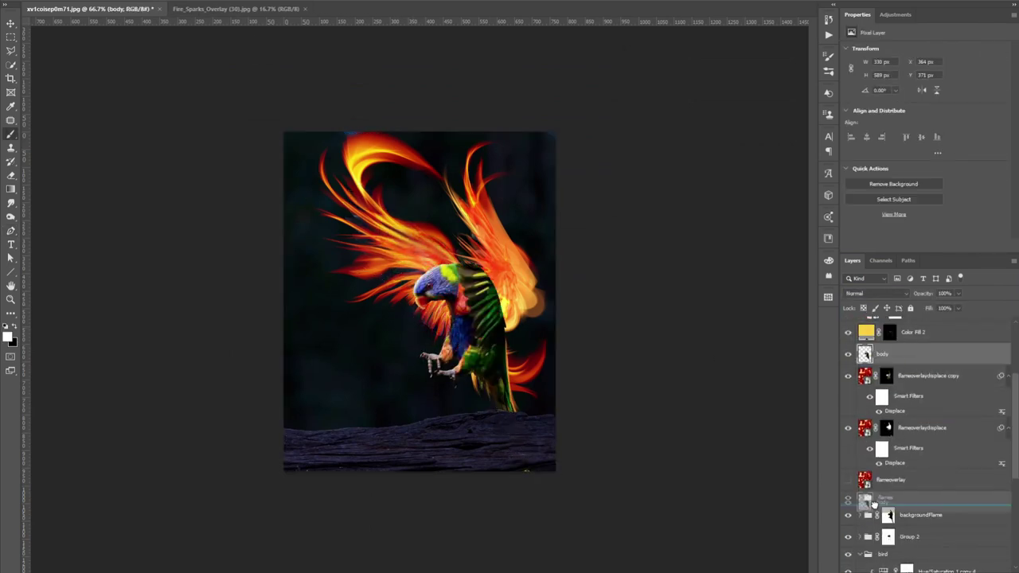
- Paint the flame, bird group and Hue/Saturation copy masks to reveal the head and breast
left_click(885, 406)
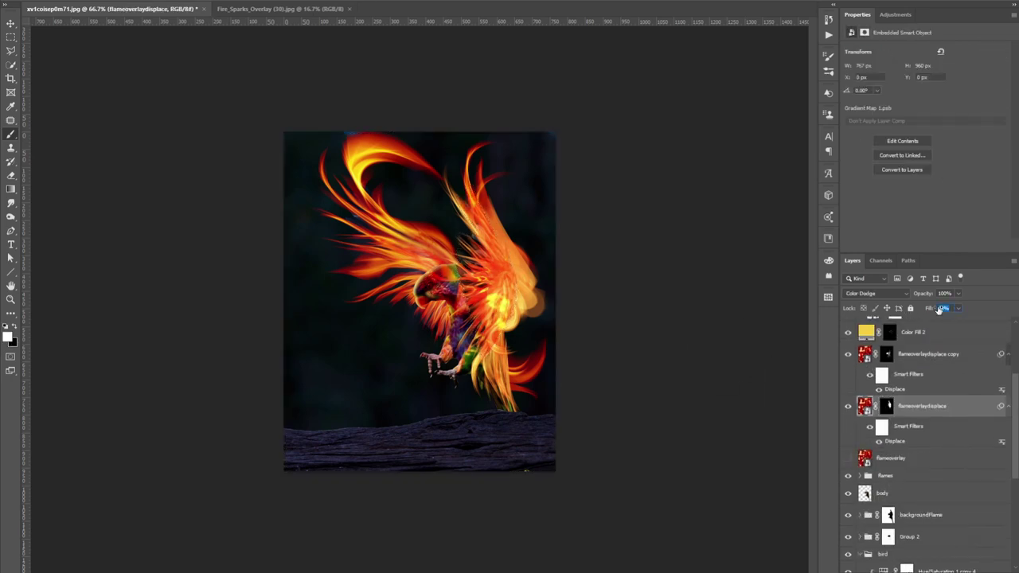
left_click(886, 353)
key("ctrl+1")
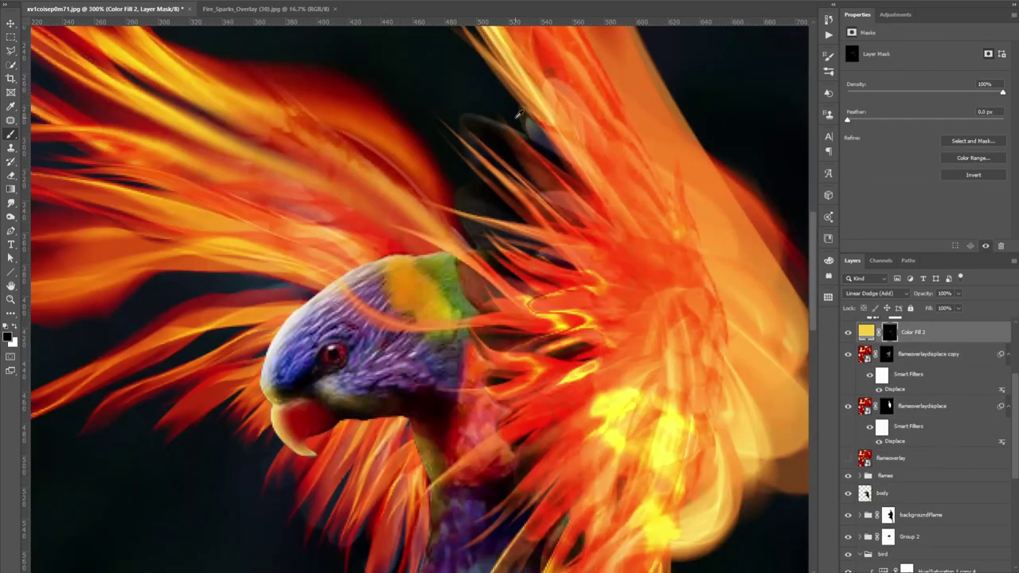
scroll(898, 470, "down", 5)
left_click(887, 384)
scroll(505, 228, "down", 2, "alt")
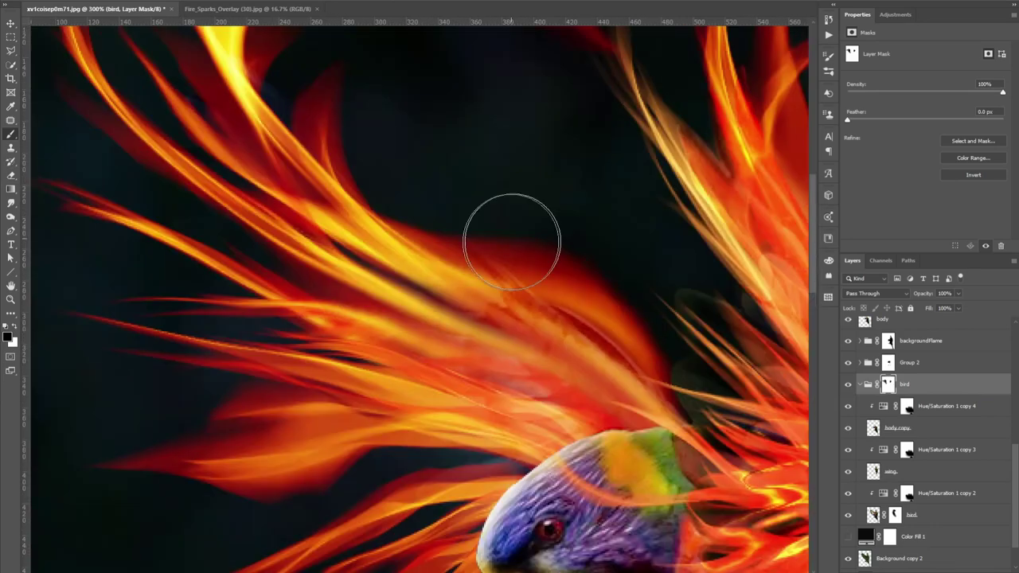
scroll(869, 390, "up", 5)
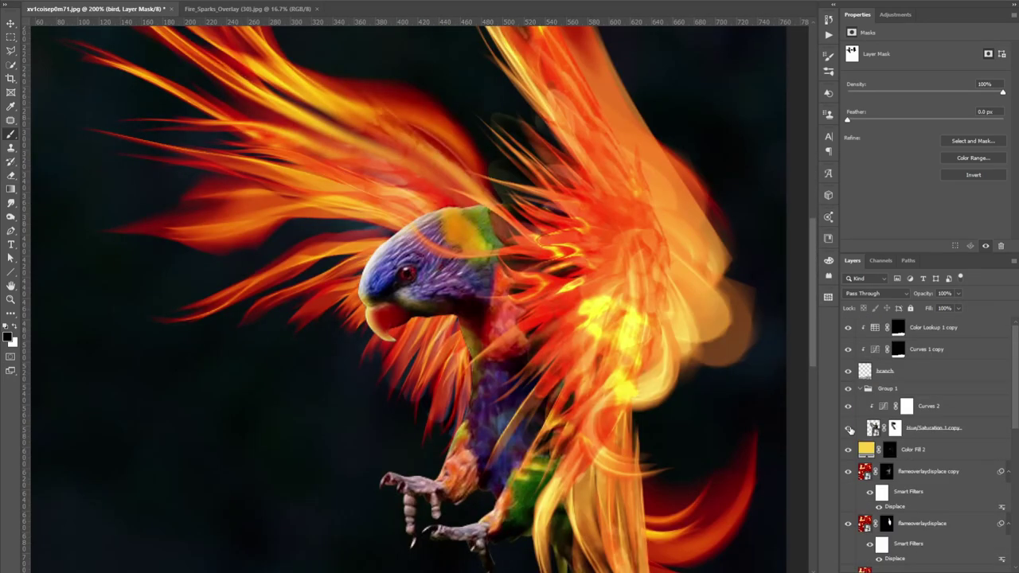
key("ctrl+d")
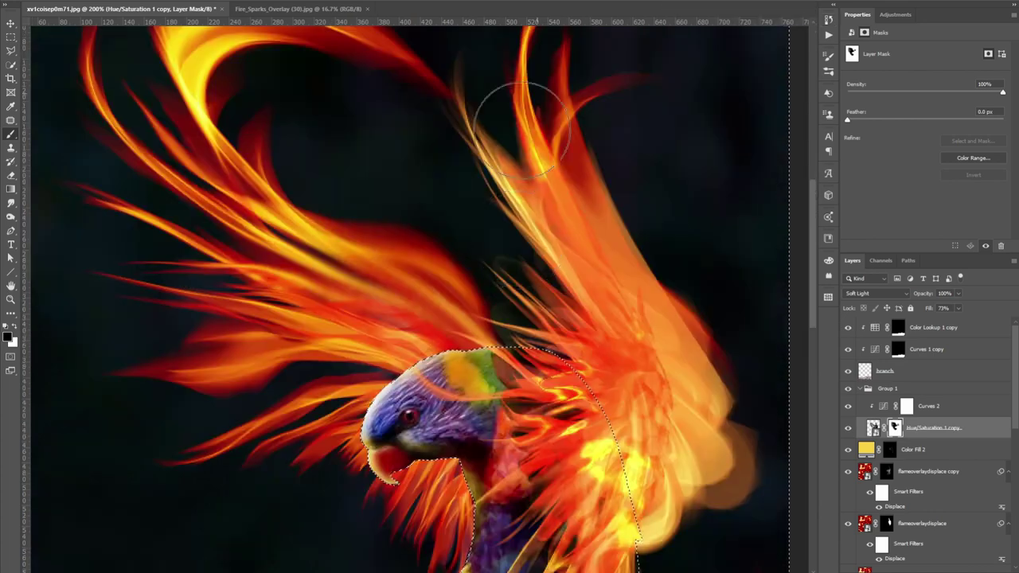
left_click_drag(570, 221, 569, 308)
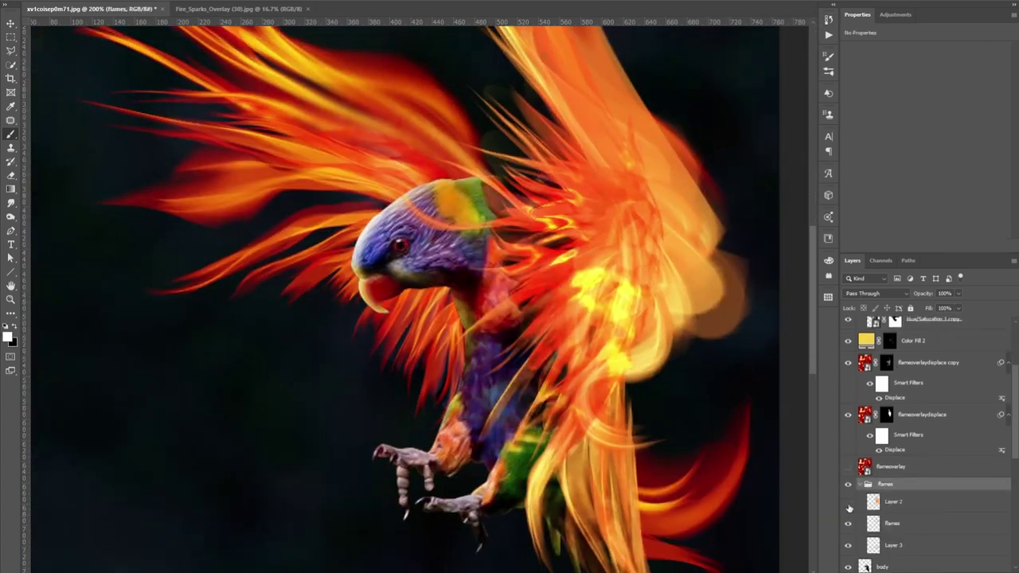
- Set Layer 2 in the flames group to Hard Light and duplicate it
left_click(931, 521)
left_click(875, 294)
left_click(856, 438)
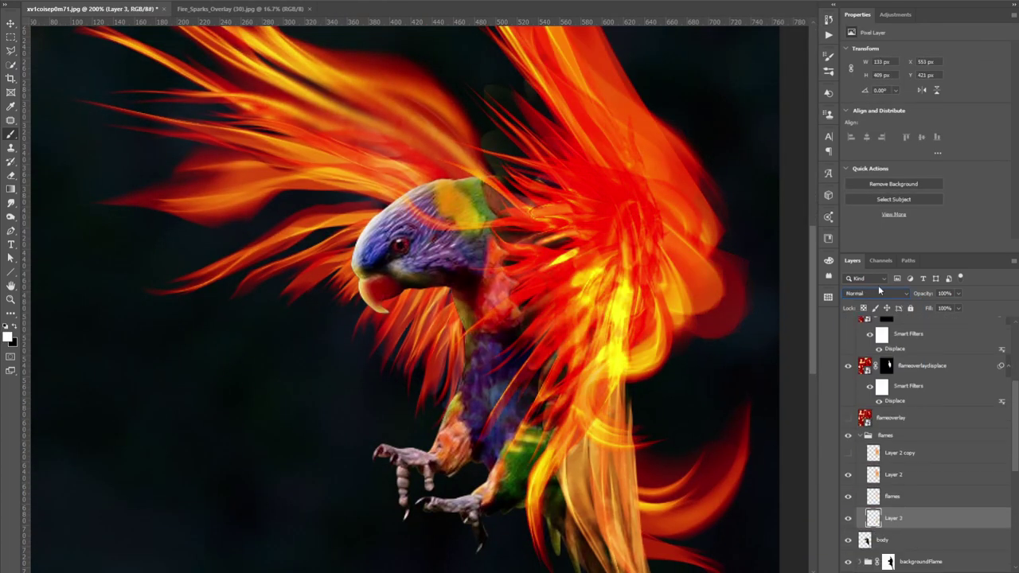
key("ctrl+minus")
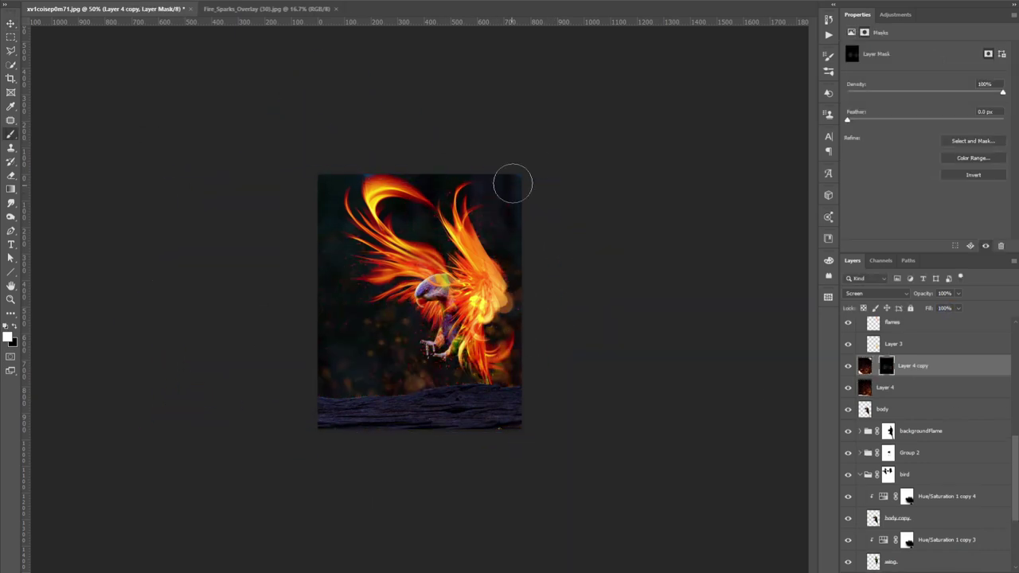
- View the image at 100% and add a Solid Color fill layer
key("ctrl+1")
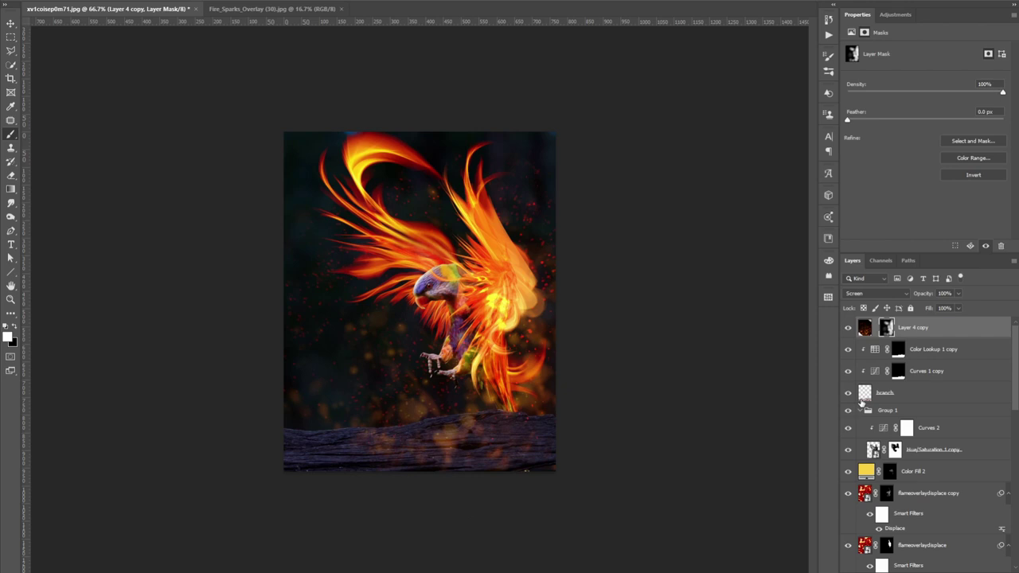
left_click(890, 415)
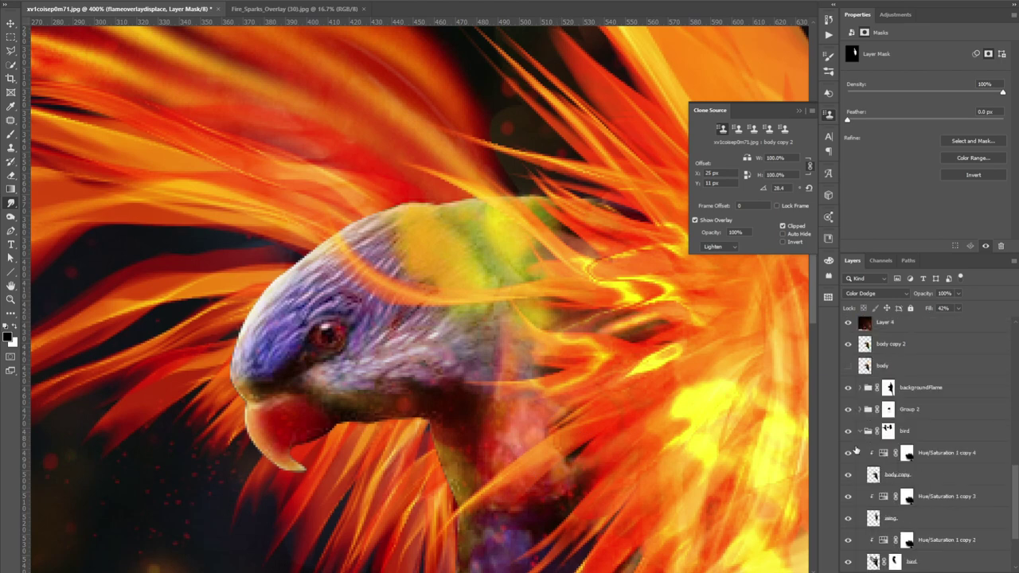
- Pick a brush preset on the canvas and bring up the Curves layer's blend modes
right_click(323, 398)
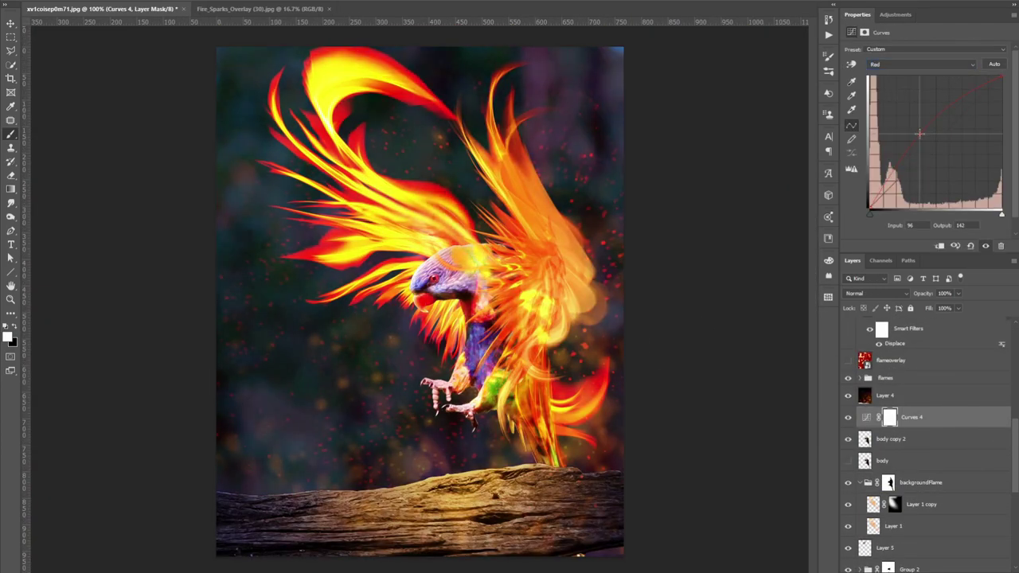
left_click(873, 293)
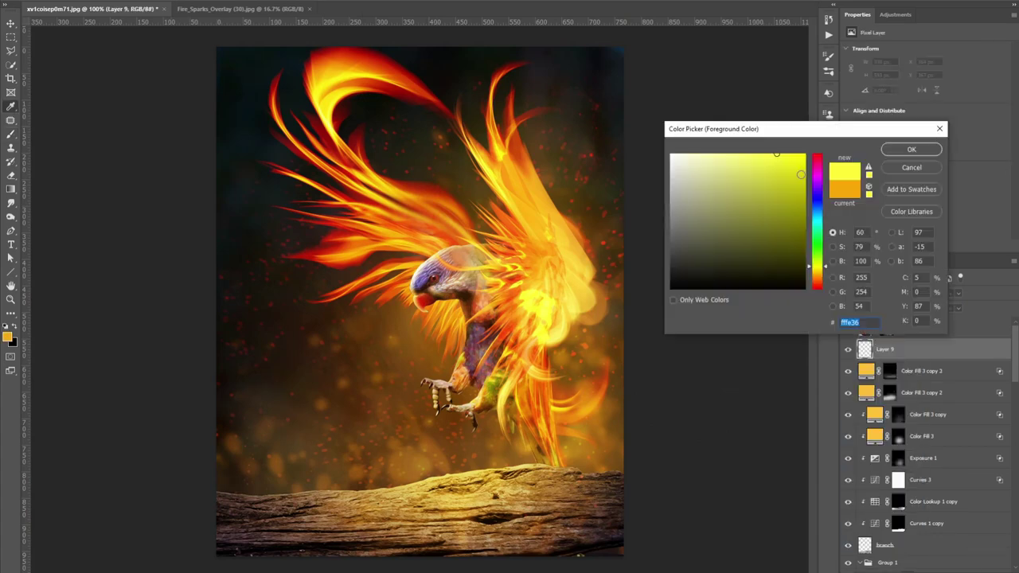
- Set Layer 9 to Linear Dodge (Add) at 74% fill, then select Background copy 2
left_click(876, 292)
left_click(875, 402)
left_click_drag(928, 308, 917, 316)
left_click(848, 350)
left_click(875, 293)
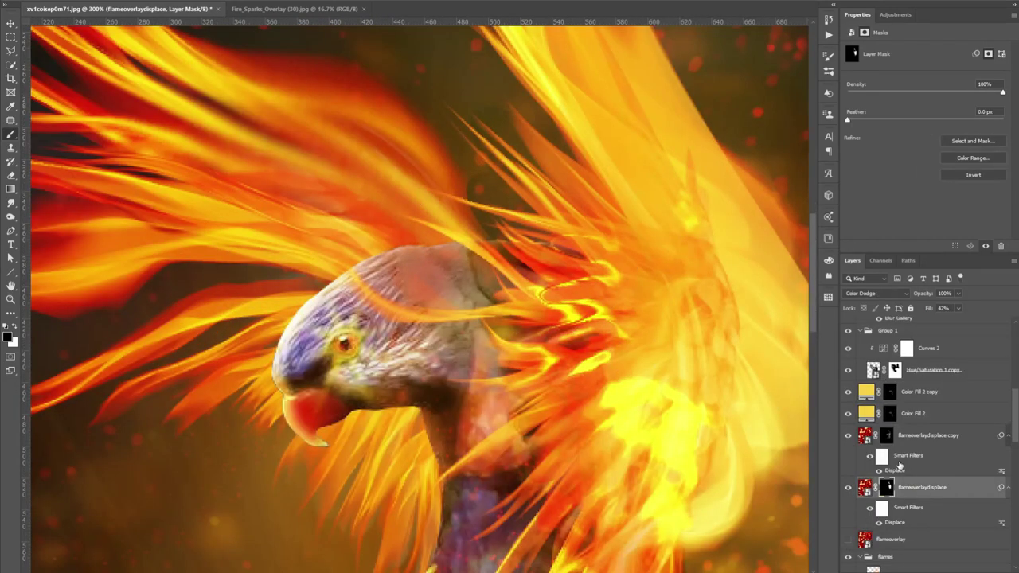
scroll(898, 464, "down", 5)
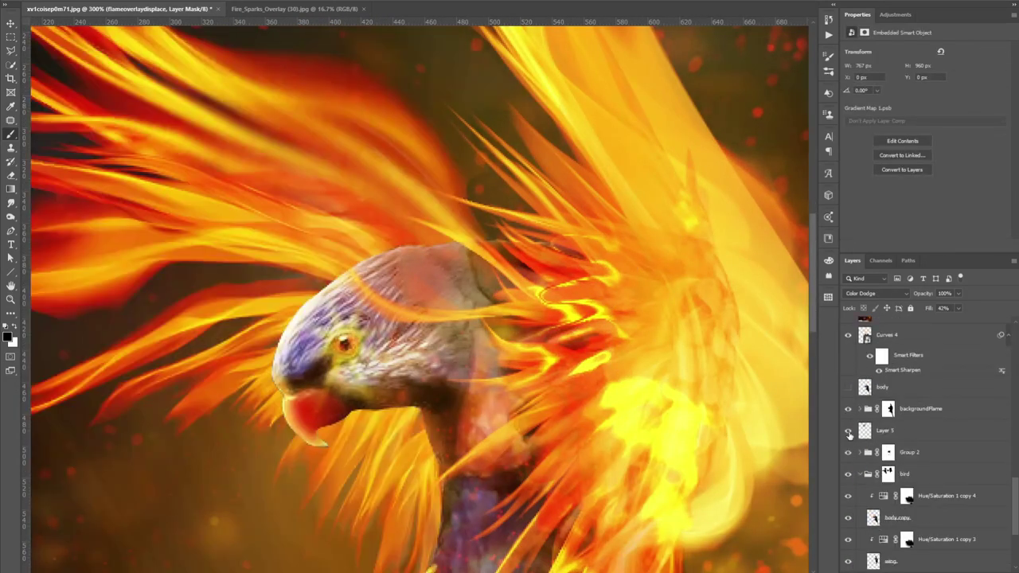
left_click(885, 518)
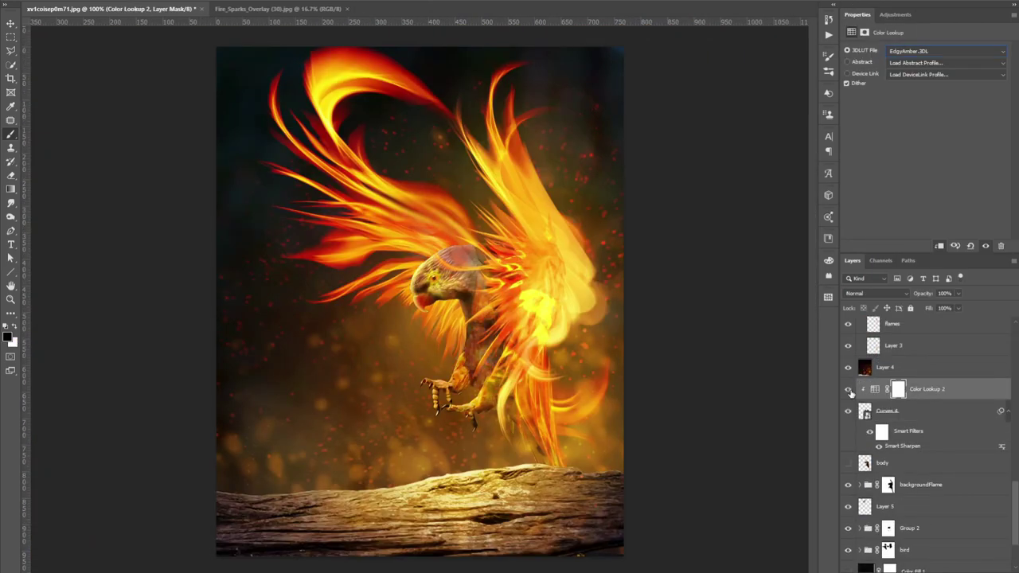
- Set the Color Lookup layer to Color Burn, select Layer 10, and zoom out around the head
left_click(876, 293)
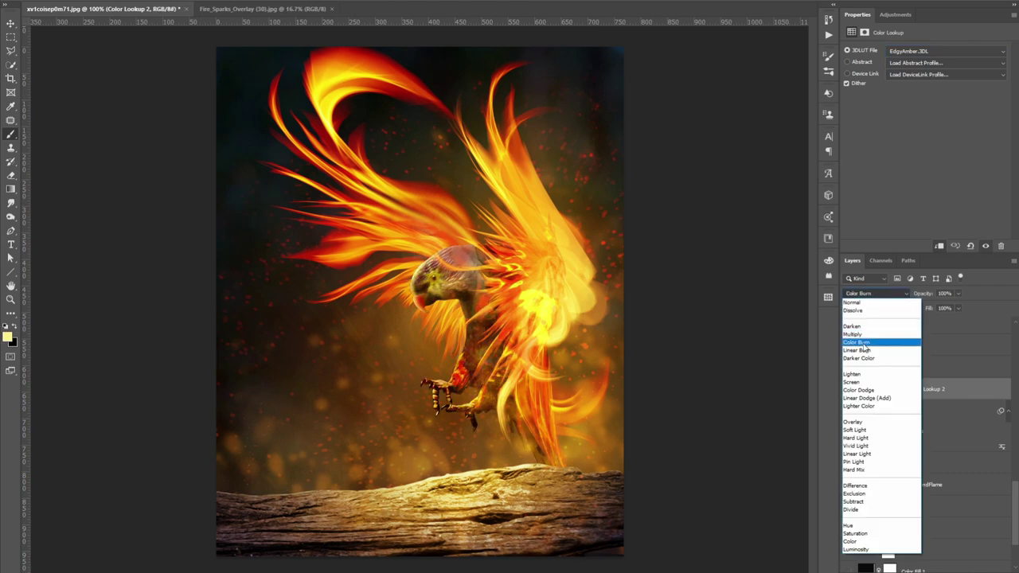
left_click(857, 437)
left_click(894, 424)
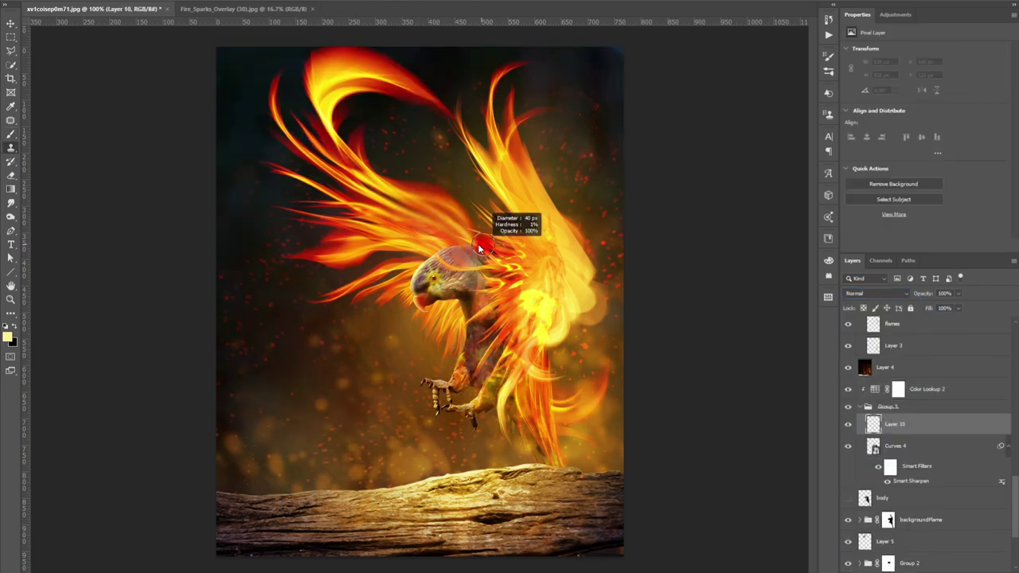
scroll(479, 248, "up", 2)
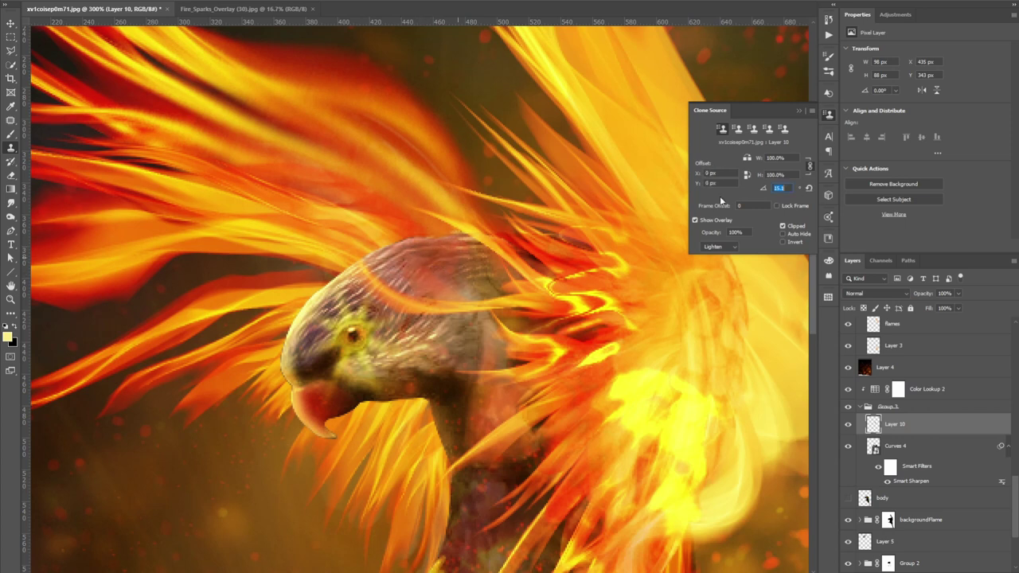
key("ctrl+minus")
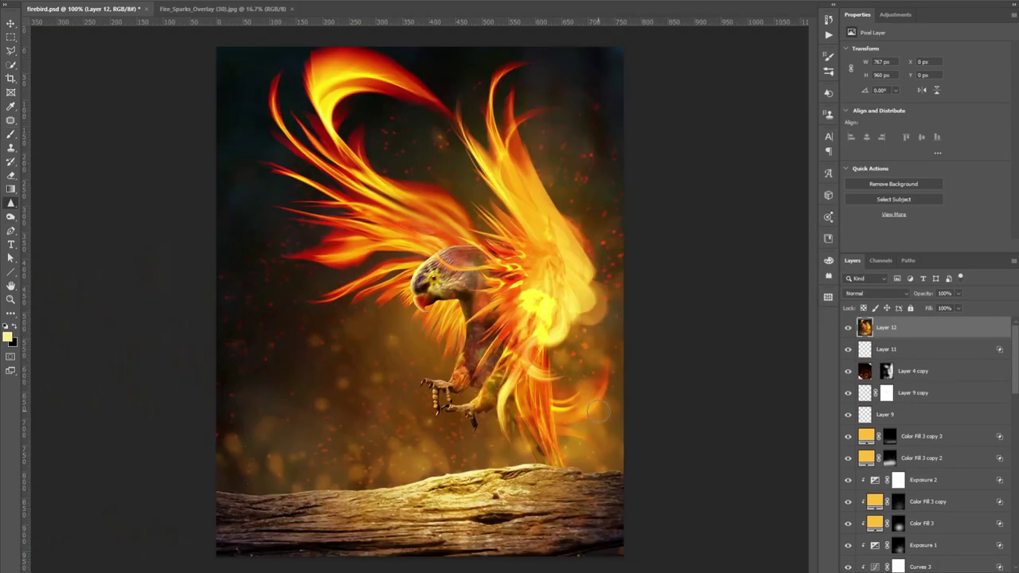
- Launch Filter > Camera Raw Filter on the merged Layer 12
left_click(147, 1)
left_click(171, 53)
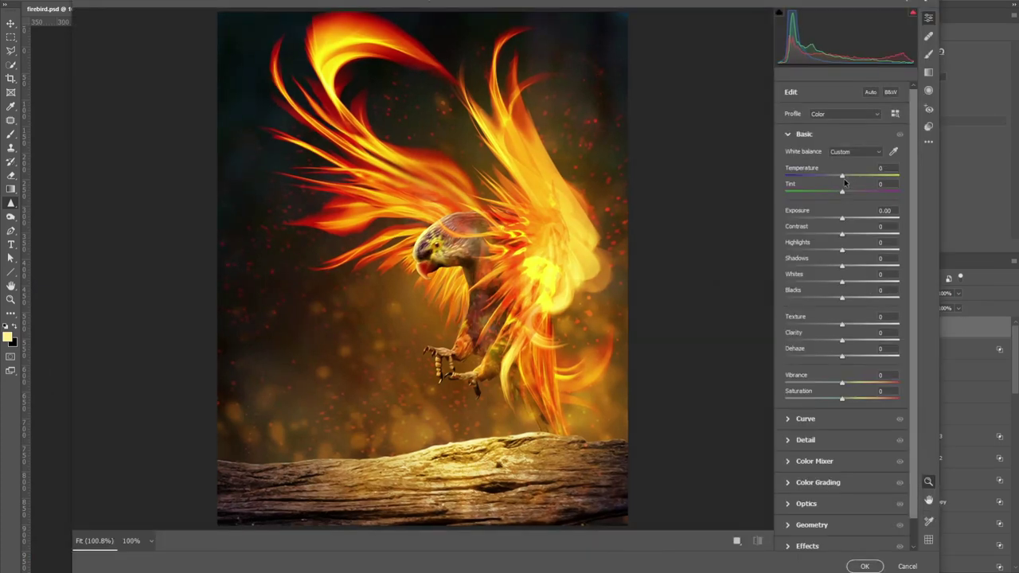